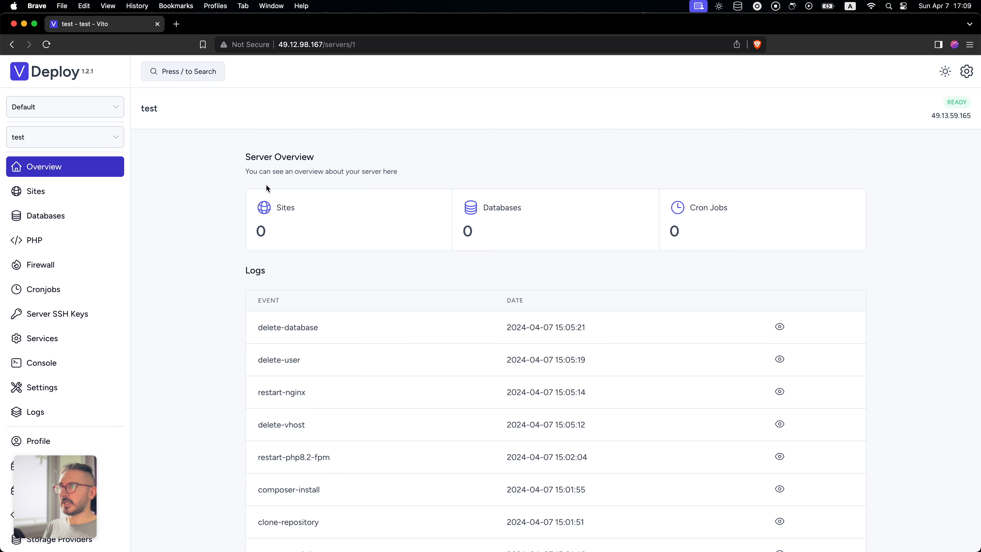
# - Look over the new-server form and its Hetzner provider profile options from the servers list, and return to the test server's overview
pyautogui.click(64, 136)
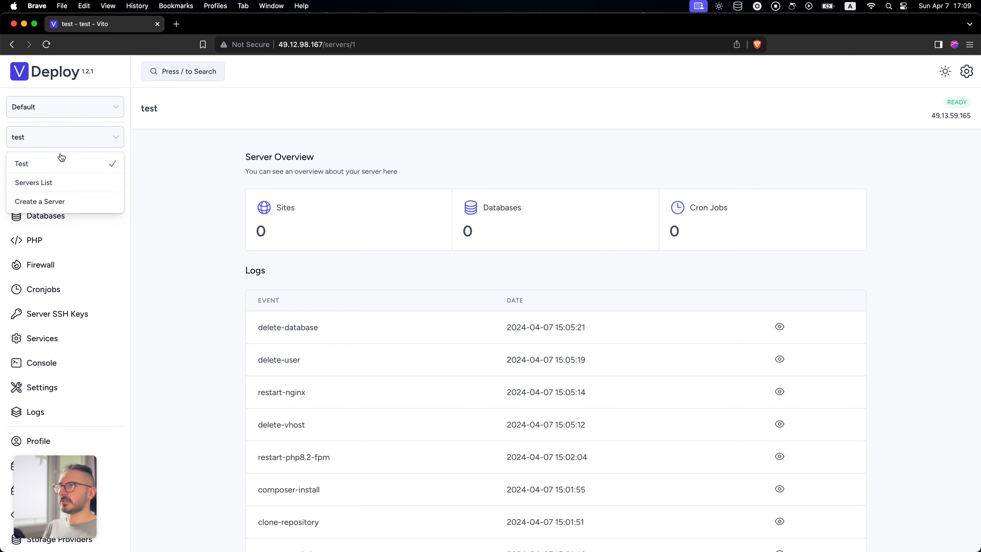
pyautogui.click(56, 182)
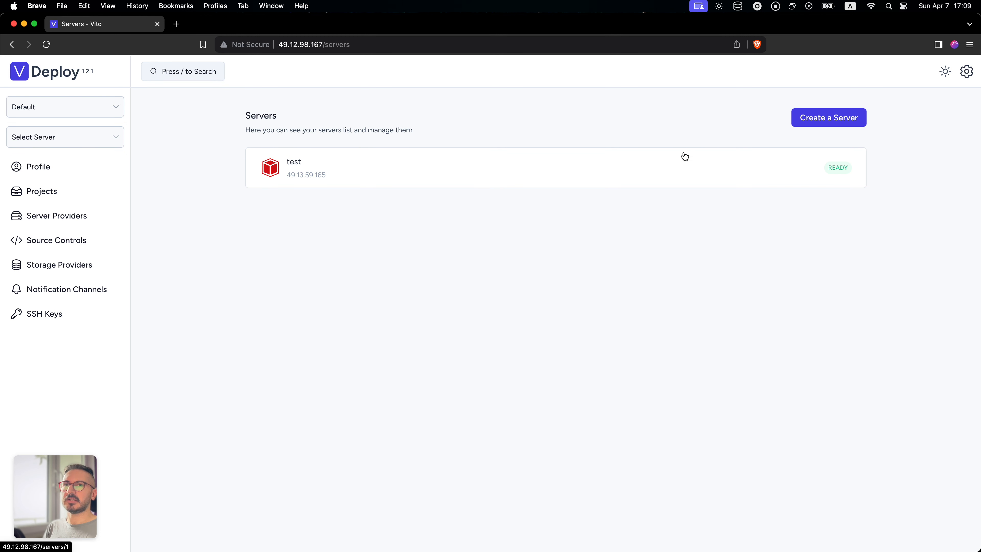
pyautogui.click(829, 129)
pyautogui.click(336, 262)
pyautogui.click(319, 337)
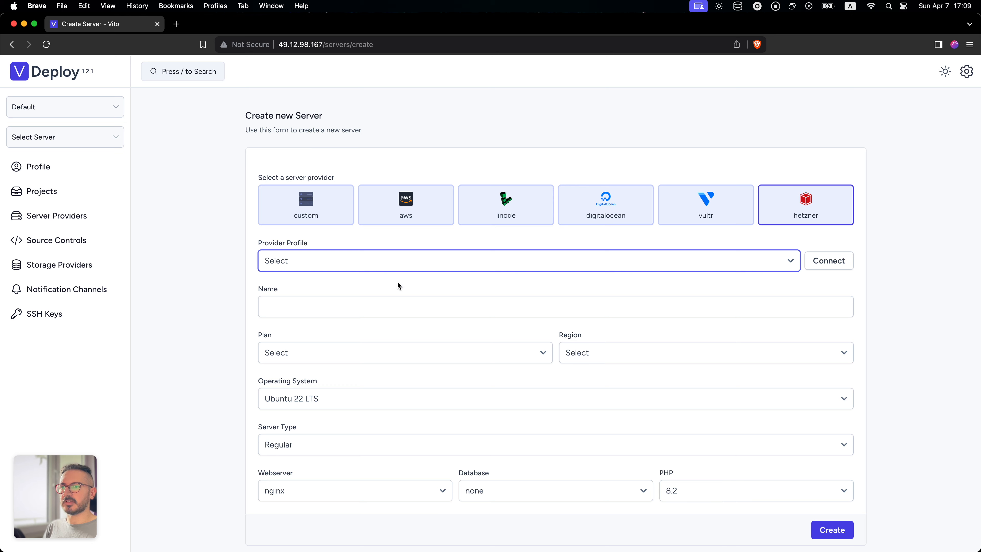
pyautogui.press('super+Left')
pyautogui.click(366, 179)
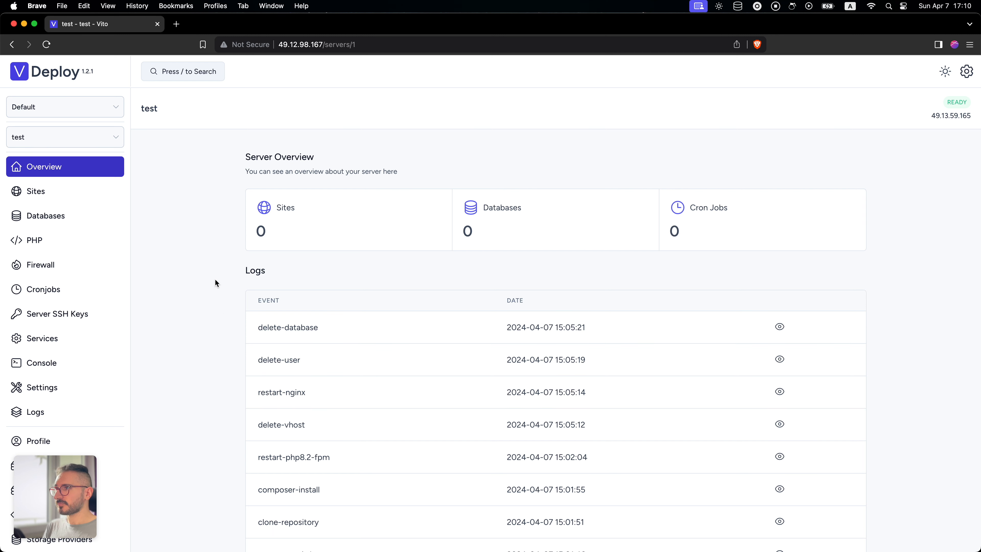
# - Start a new database on the test server and name it hello
pyautogui.click(91, 221)
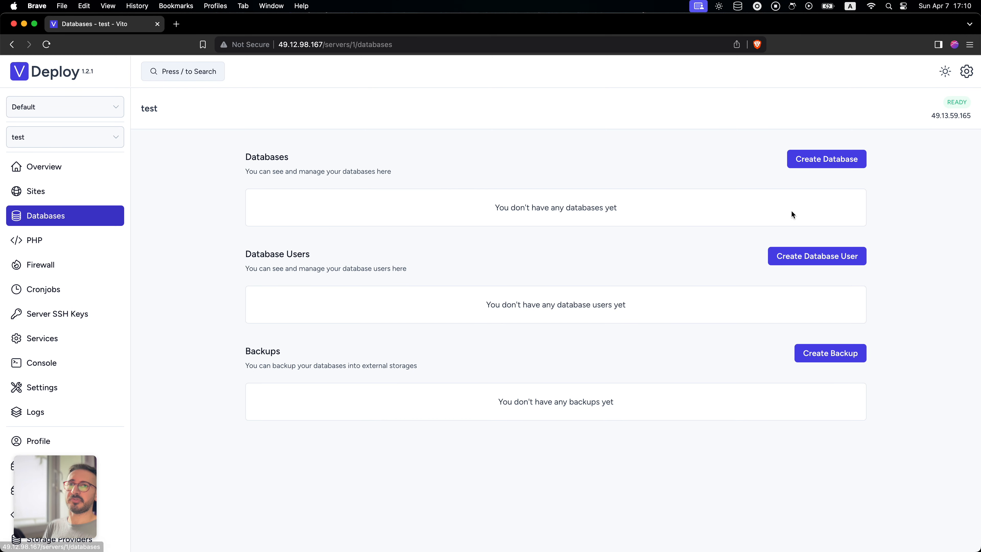
pyautogui.click(838, 159)
pyautogui.click(455, 127)
pyautogui.write('hgello')
pyautogui.press('super+a')
pyautogui.write('hge')
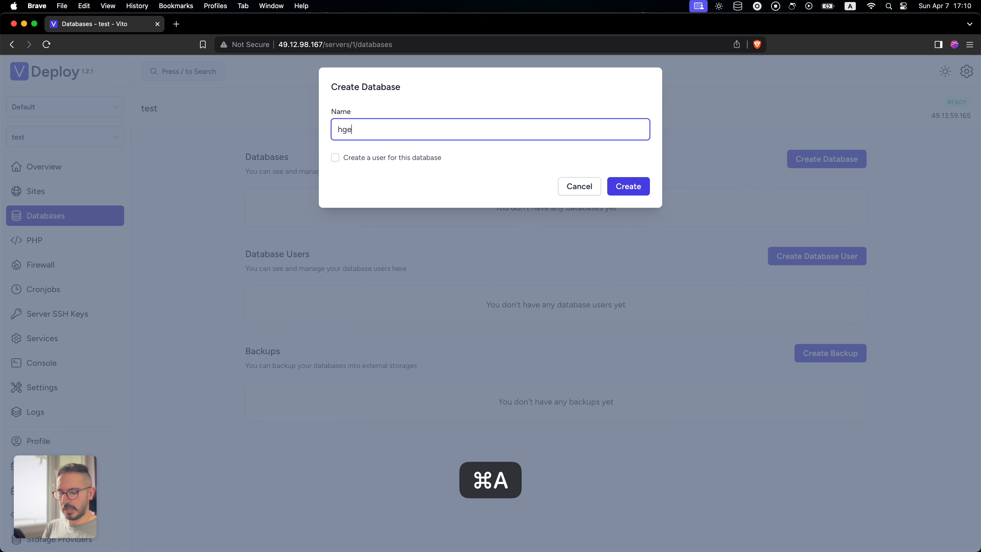
pyautogui.press('super+a')
pyautogui.write('hello')
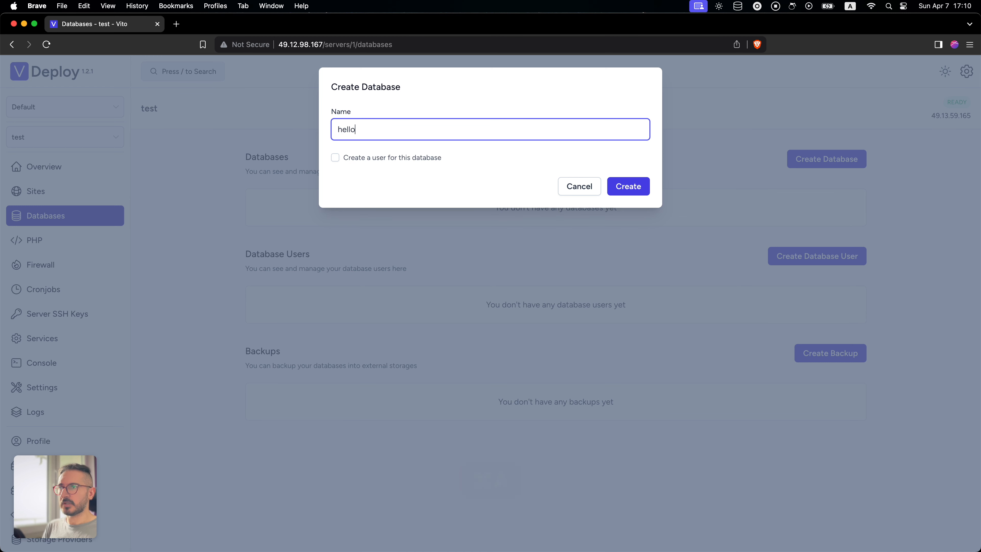
# - Add the user hello_user with a database password, without remote access, and create the hello database
pyautogui.click(397, 160)
pyautogui.click(414, 198)
pyautogui.write('hello_user')
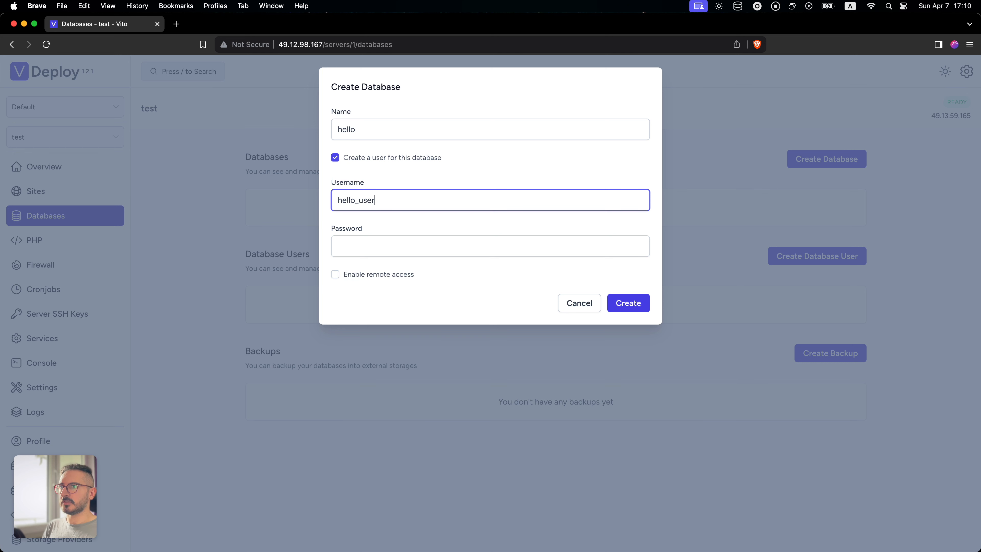
pyautogui.press('Tab')
pyautogui.write('password')
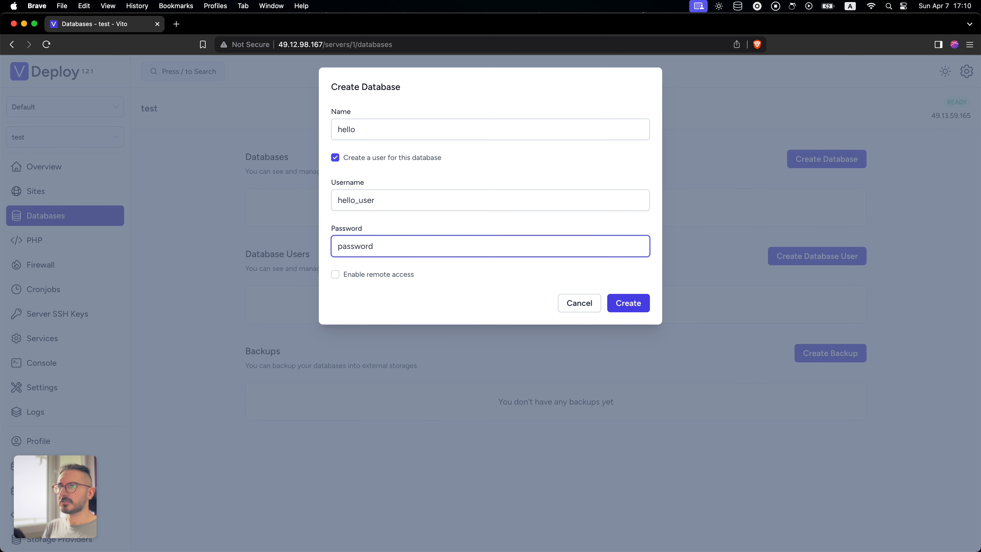
pyautogui.click(634, 306)
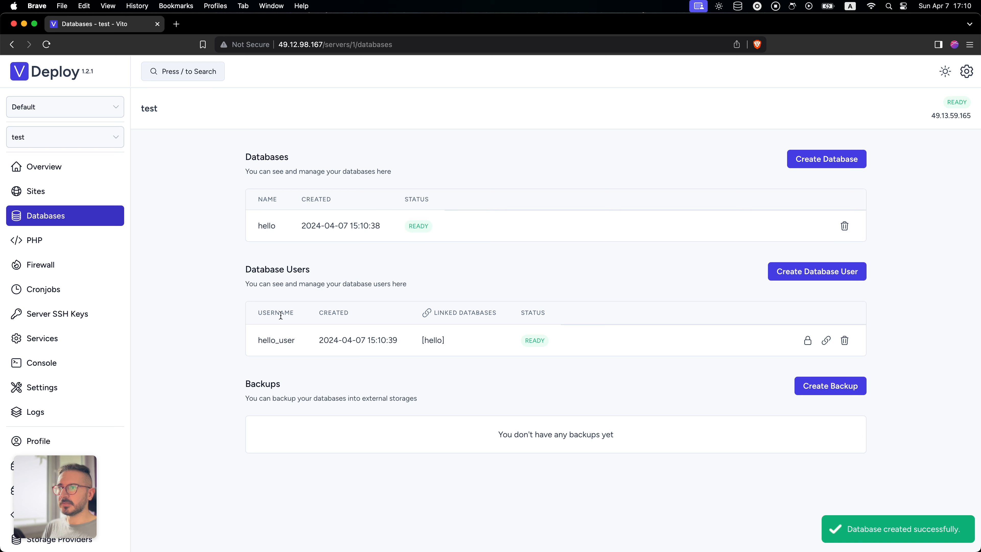
# - Examine how hello_user is linked to the hello database, including the user's database link settings
pyautogui.moveTo(420, 340); pyautogui.dragTo(440, 333)
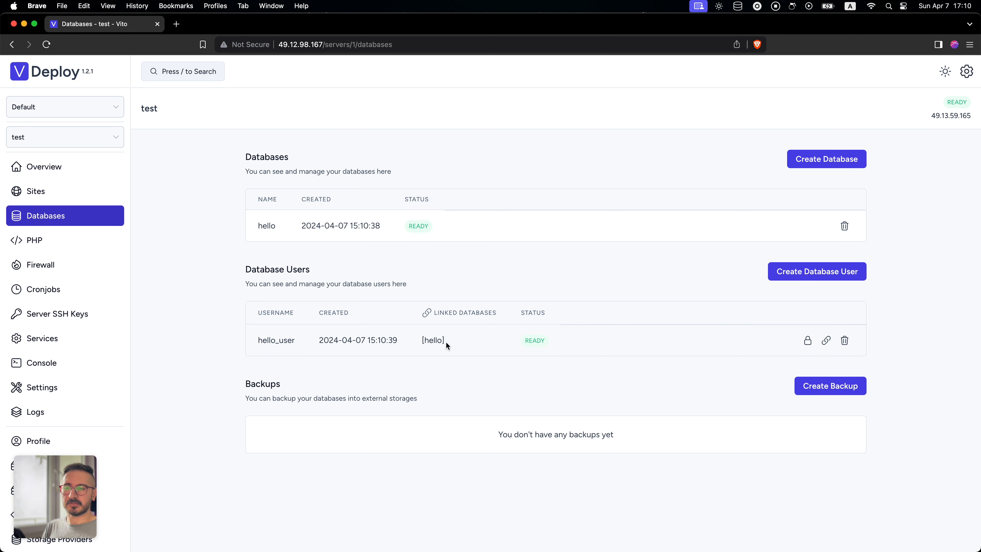
pyautogui.doubleClick(290, 341)
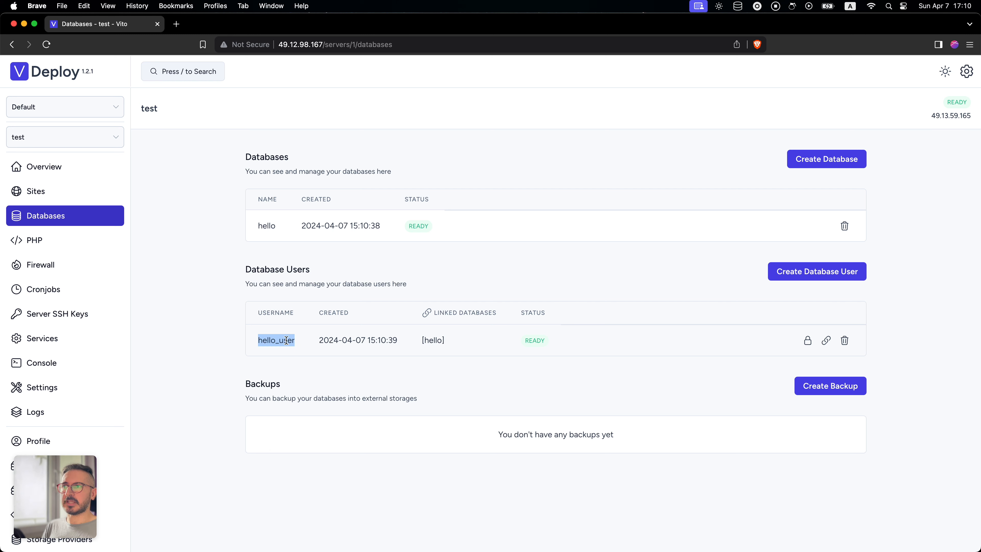
pyautogui.doubleClick(267, 224)
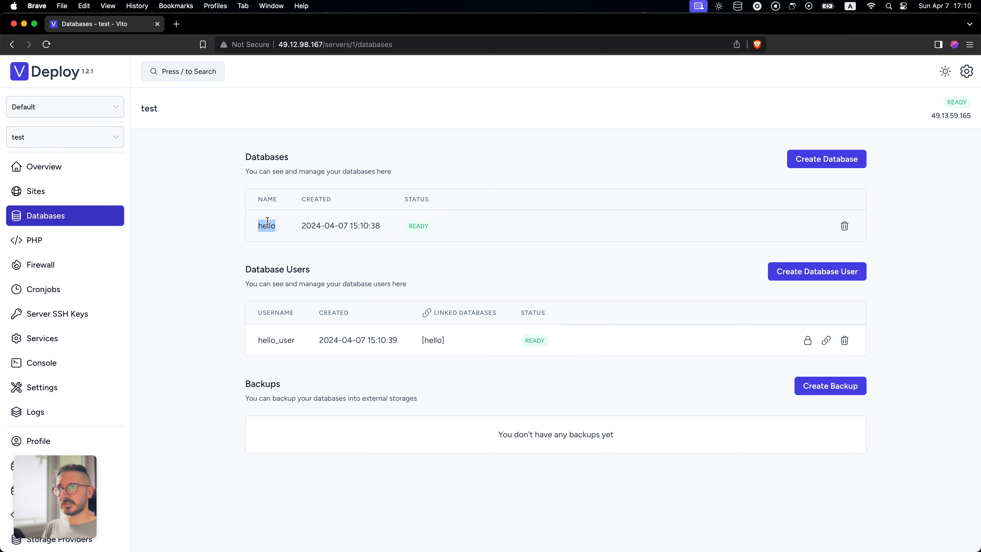
pyautogui.click(417, 341)
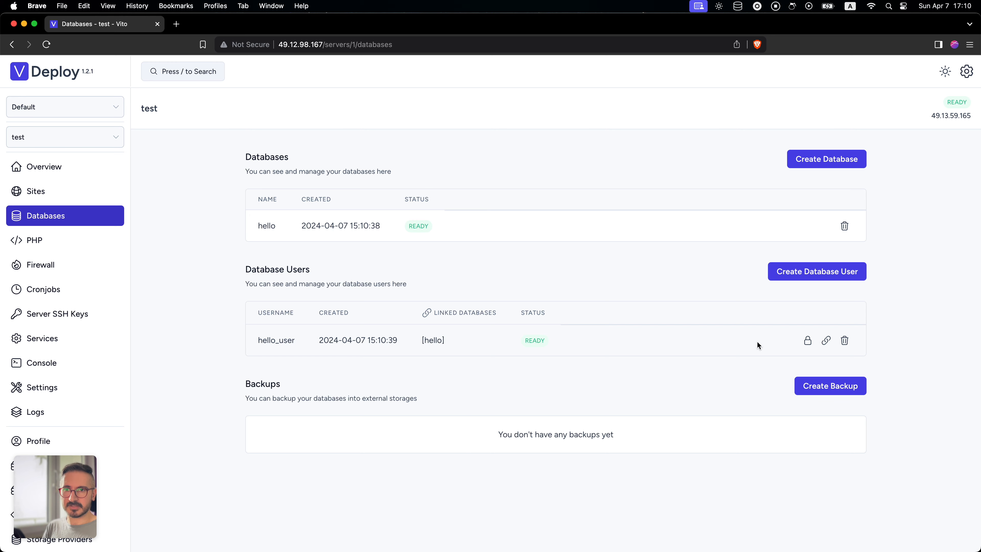
pyautogui.click(826, 340)
pyautogui.click(346, 111)
pyautogui.click(477, 242)
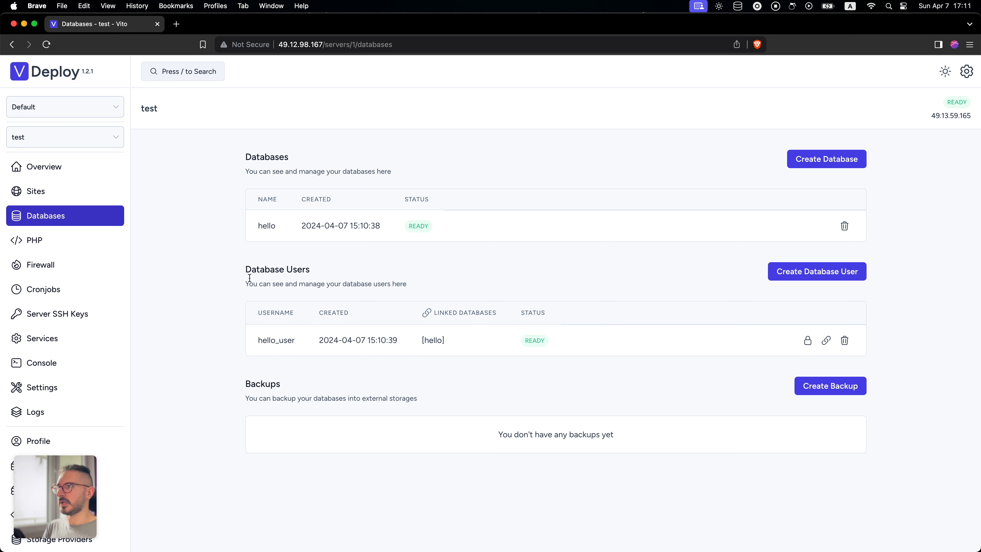
# - Start a new site of type laravel on the test server with the domain demo.vitodeploy.com
pyautogui.click(66, 192)
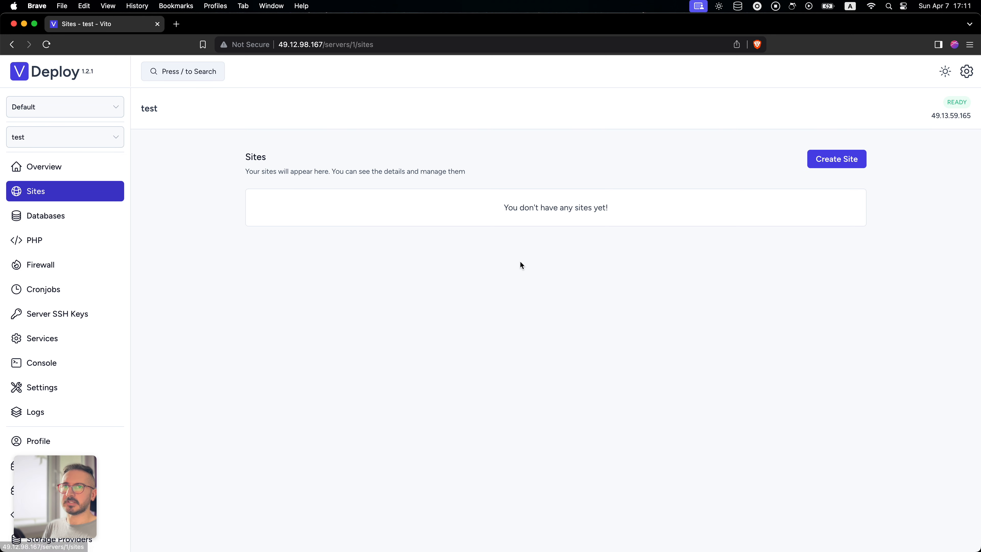
pyautogui.click(842, 162)
pyautogui.click(542, 215)
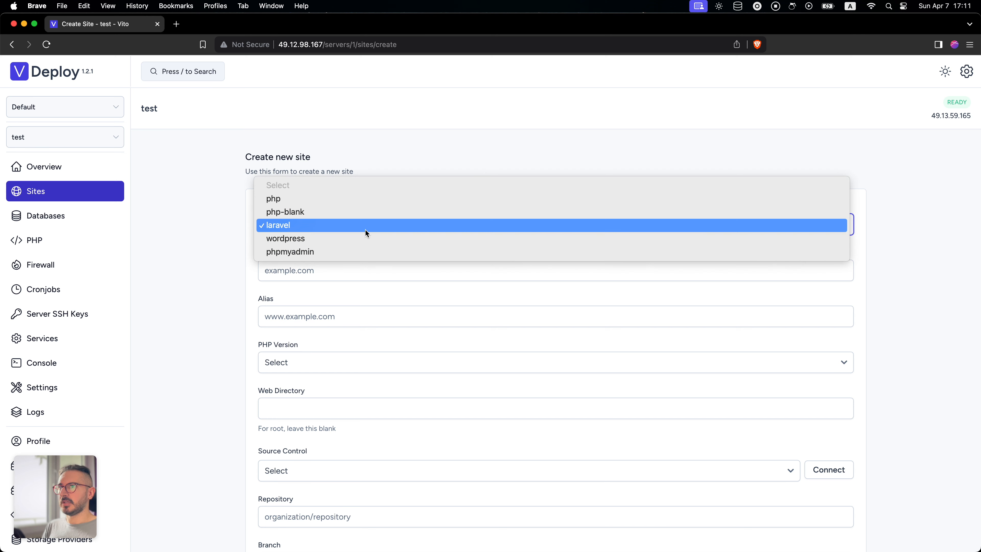
pyautogui.click(292, 223)
pyautogui.click(306, 276)
pyautogui.click(331, 296)
pyautogui.press('Tab')
pyautogui.click(320, 291)
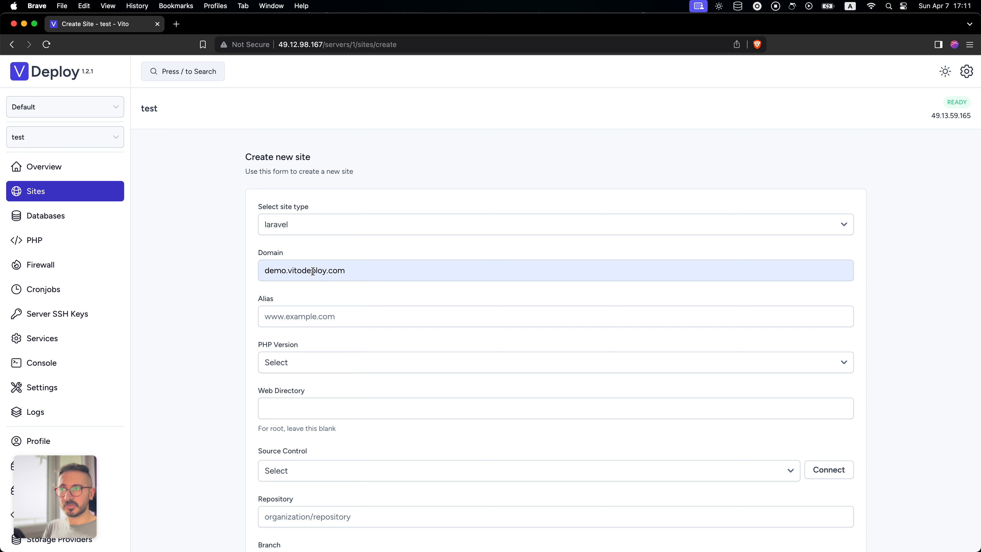
pyautogui.moveTo(357, 267); pyautogui.dragTo(253, 271)
pyautogui.press('super+c')
pyautogui.click(211, 297)
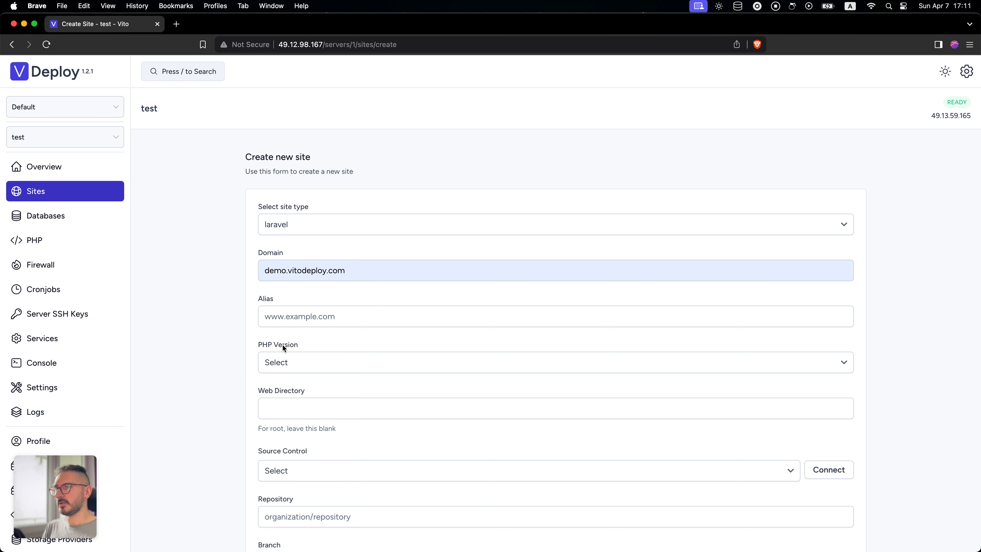
# - Set the new site's PHP version to PHP 8.2 and its web directory to public
pyautogui.click(298, 358)
pyautogui.click(296, 377)
pyautogui.click(311, 406)
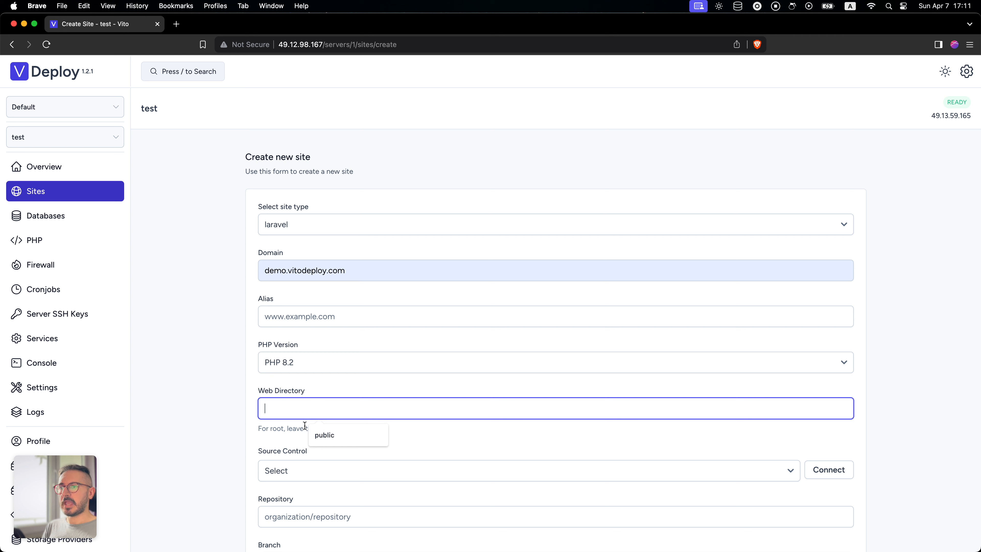
pyautogui.click(337, 434)
pyautogui.click(324, 431)
pyautogui.click(300, 409)
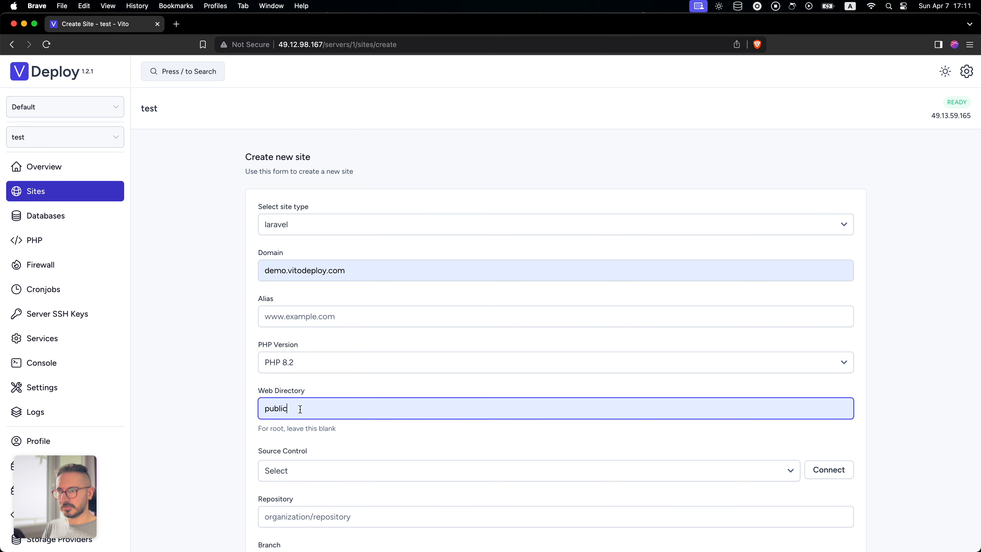
pyautogui.click(244, 437)
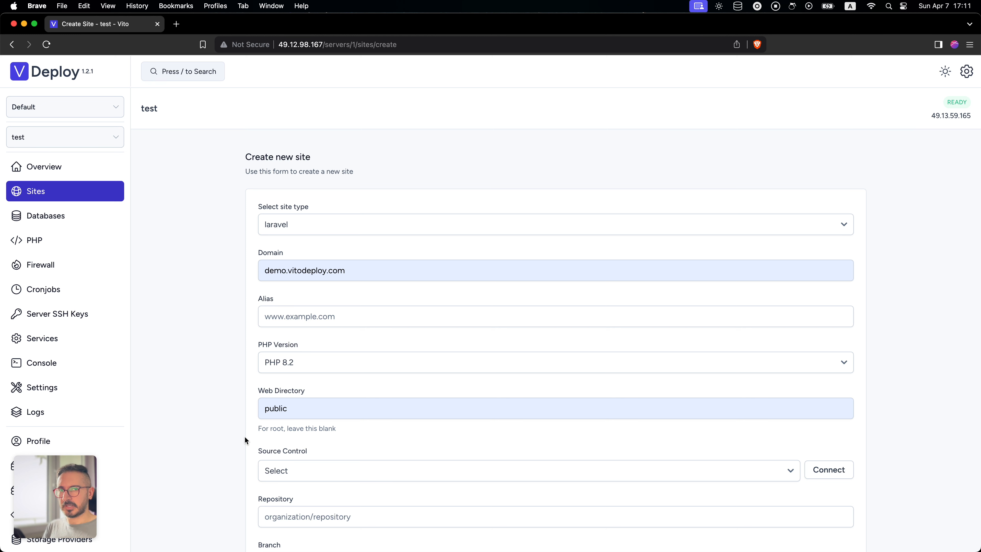
pyautogui.doubleClick(305, 408)
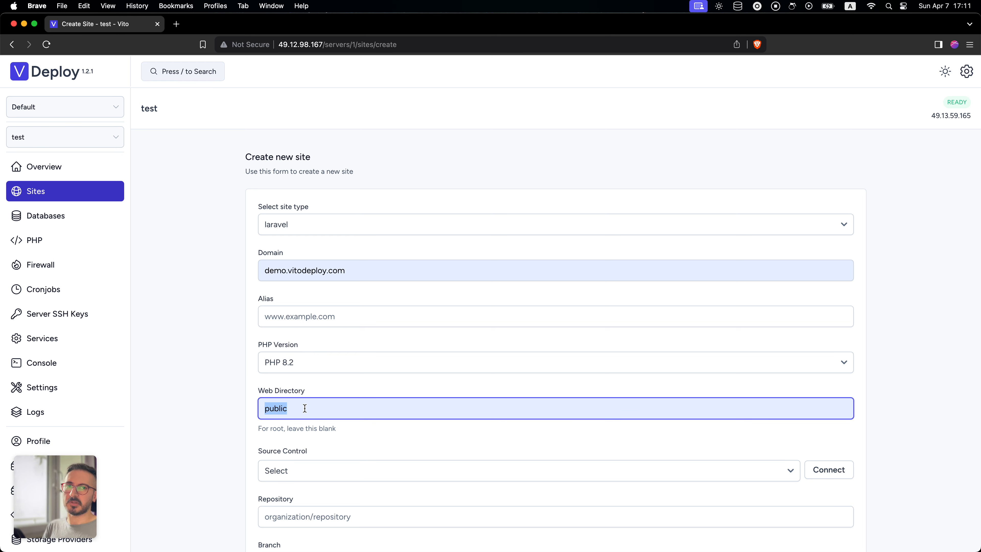
pyautogui.click(227, 435)
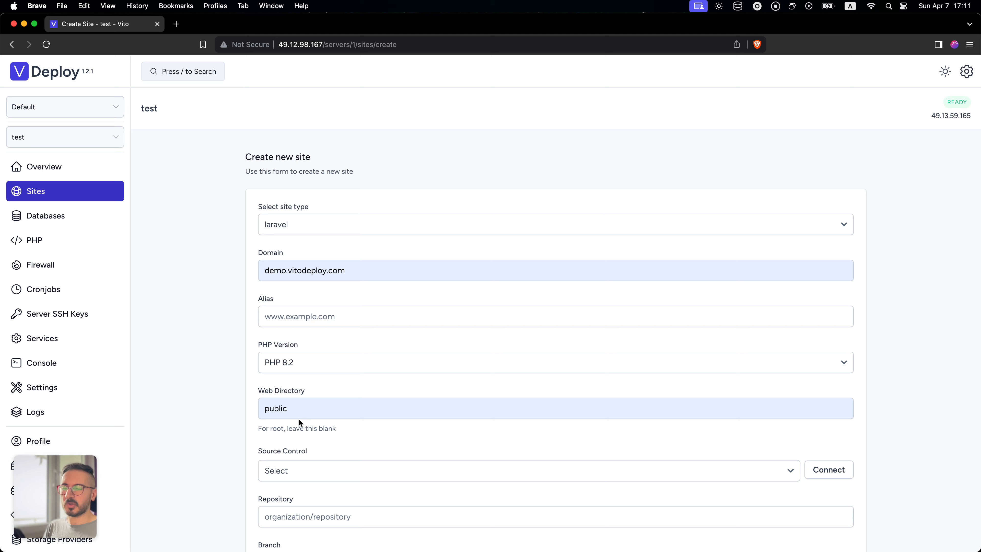
# - Choose test (github) as the source control for the new site
pyautogui.scroll(-2, 299, 442)
pyautogui.click(319, 417)
pyautogui.click(315, 431)
pyautogui.scroll(-1, 314, 430)
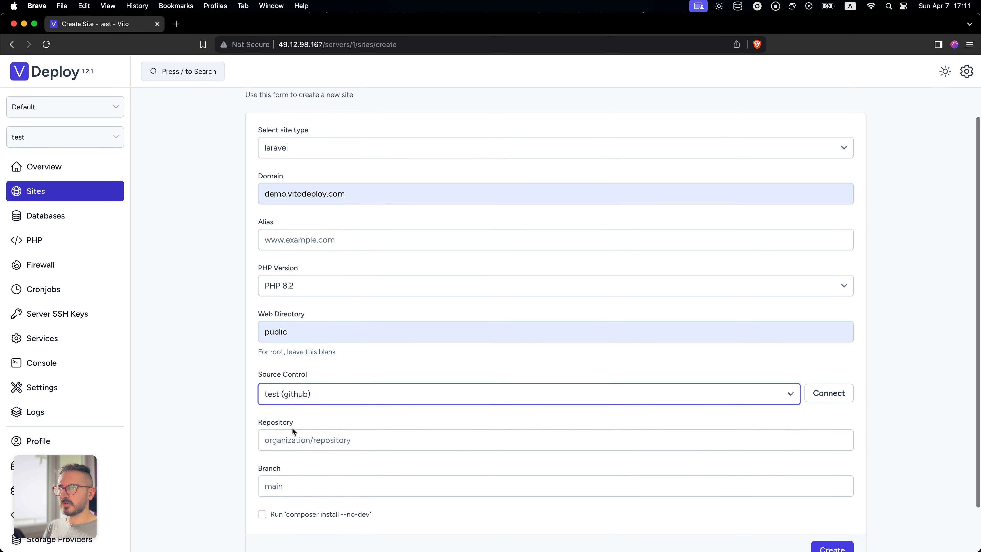
# - Set the site's repository to the suggested hello-laravel repository and its branch to main
pyautogui.click(342, 440)
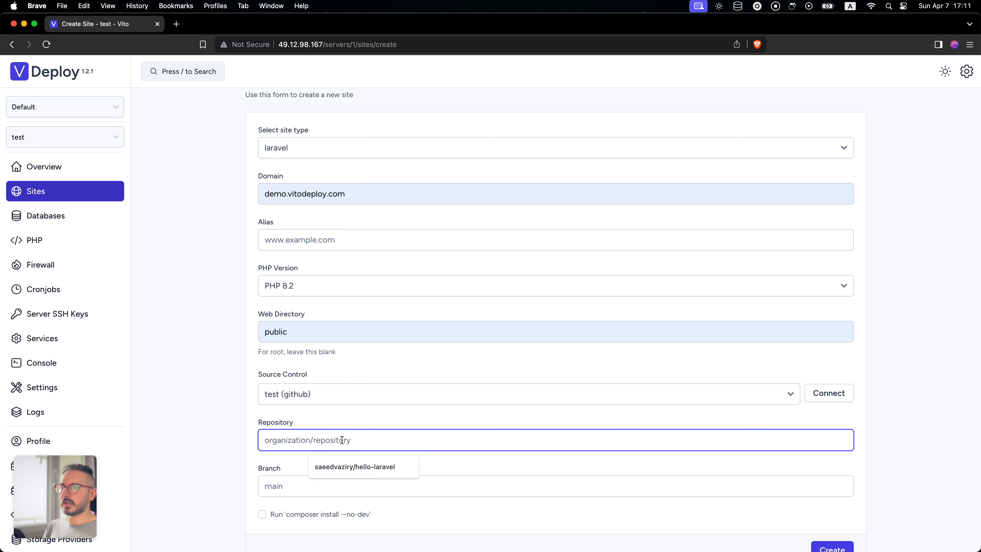
pyautogui.click(345, 467)
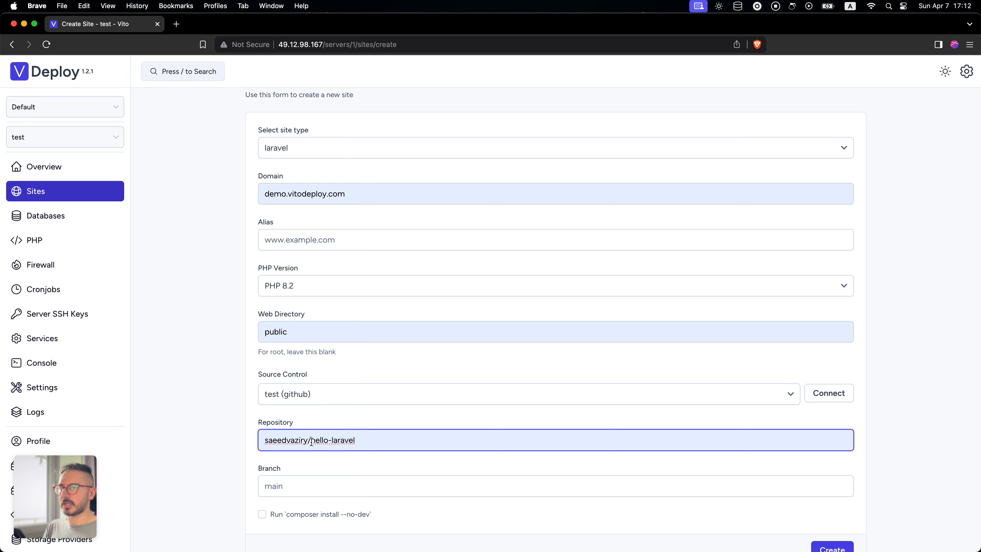
pyautogui.moveTo(311, 440); pyautogui.dragTo(356, 440)
pyautogui.tripleClick(286, 440)
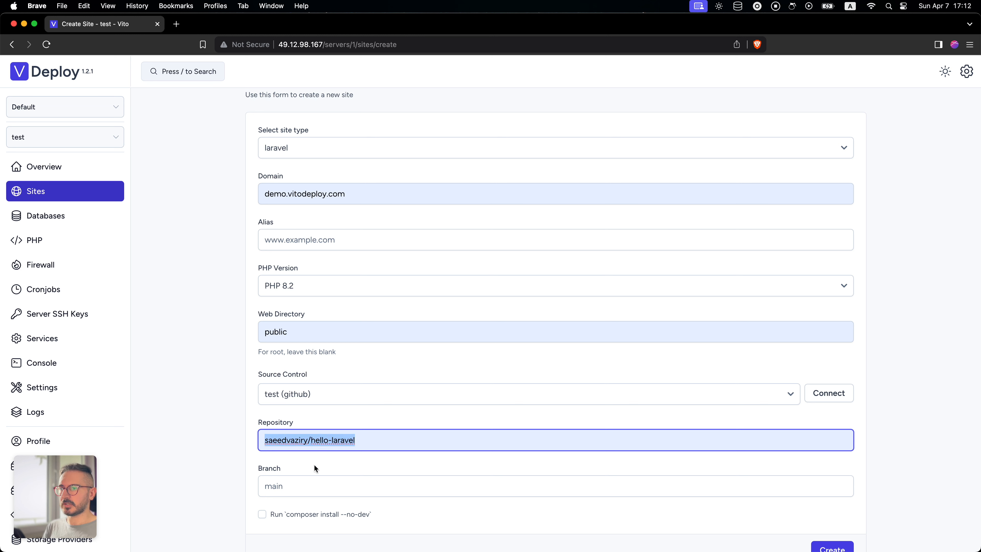
pyautogui.click(315, 486)
pyautogui.click(327, 508)
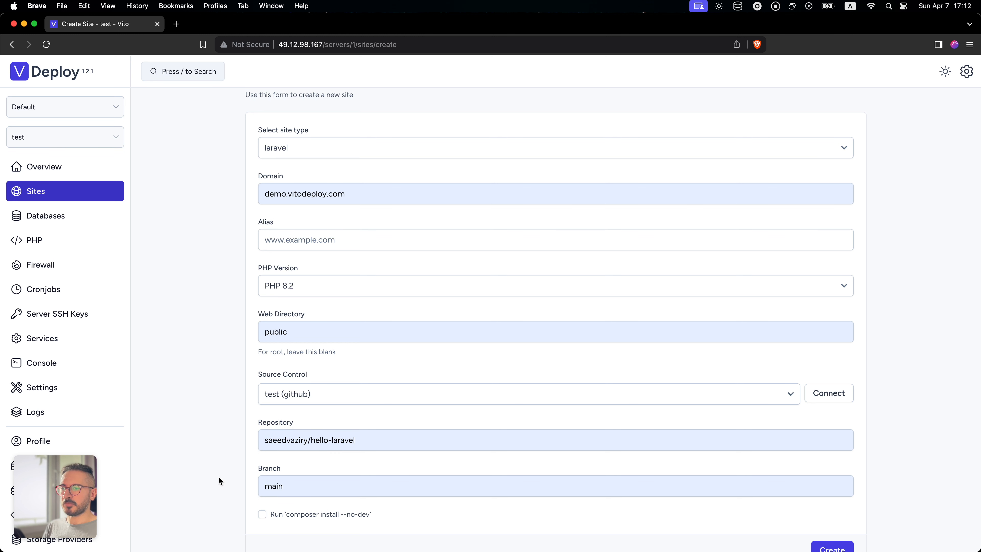
# - Enable running composer install --no-dev for the site and create it
pyautogui.click(262, 514)
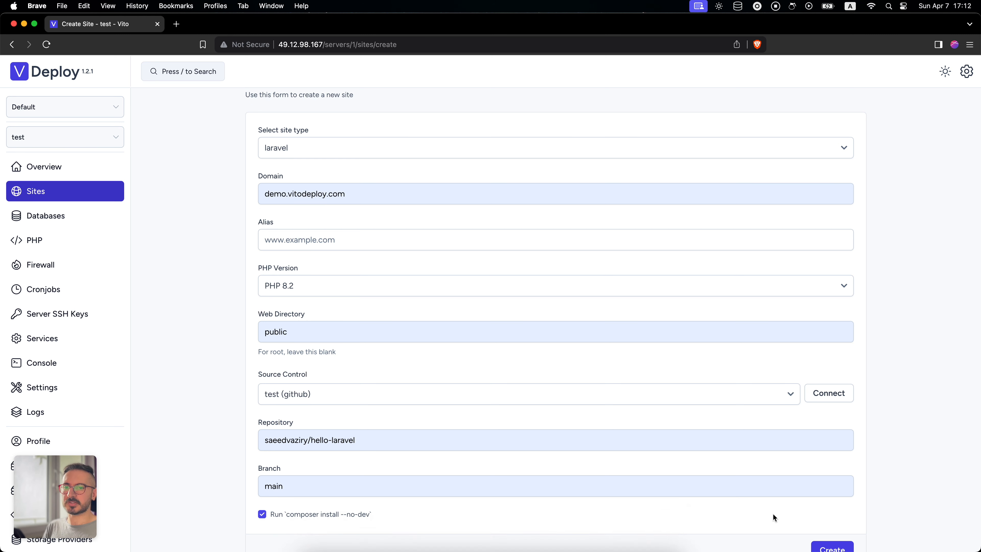
pyautogui.scroll(-3, 771, 514)
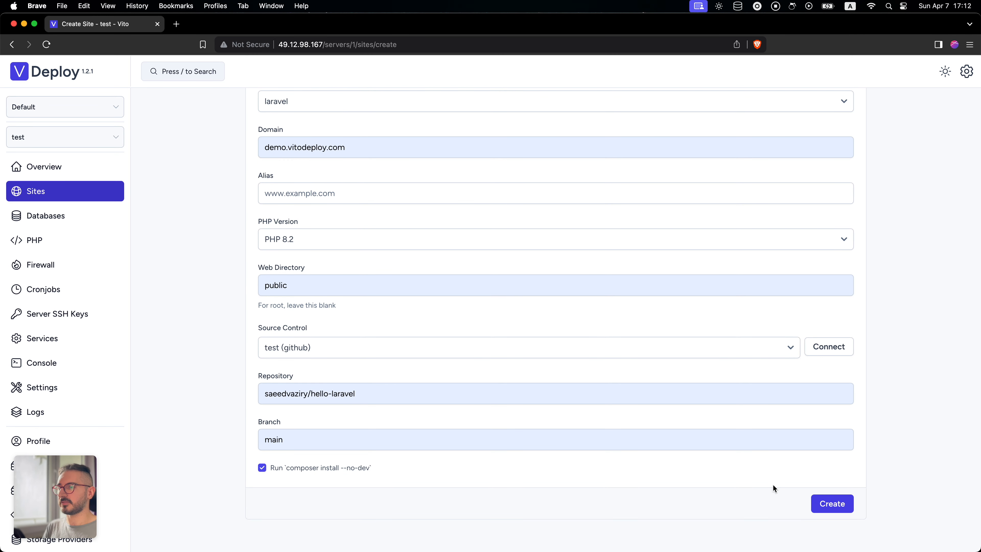
pyautogui.click(323, 466)
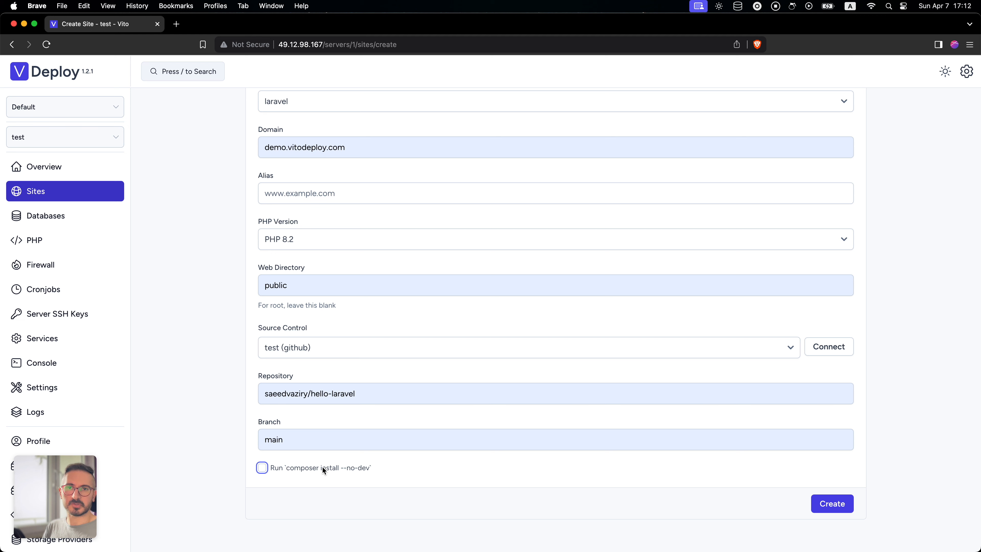
pyautogui.click(322, 468)
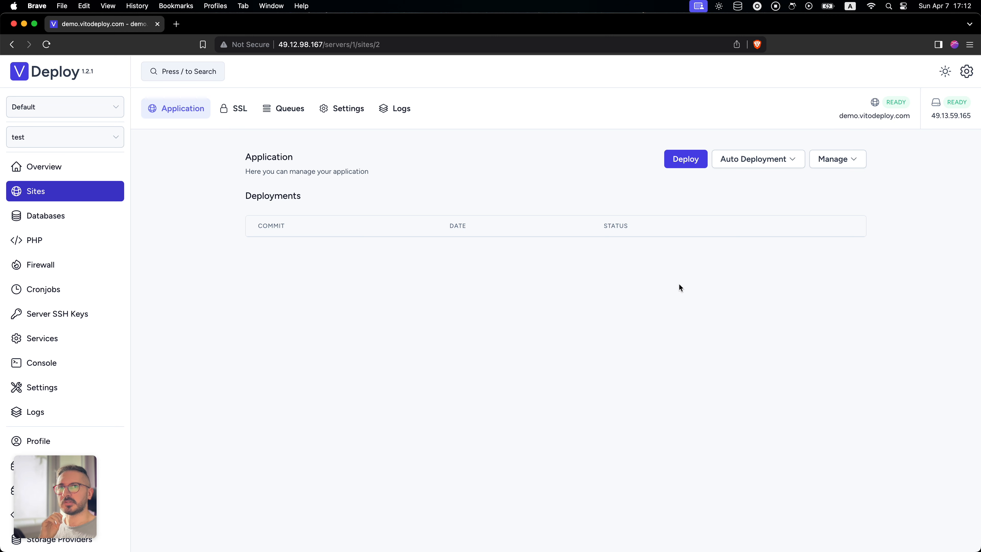
# - Check demo.vitodeploy.com in a new browser tab and return to the site's application page
pyautogui.press('super+t')
pyautogui.press('super+v')
pyautogui.press('Return')
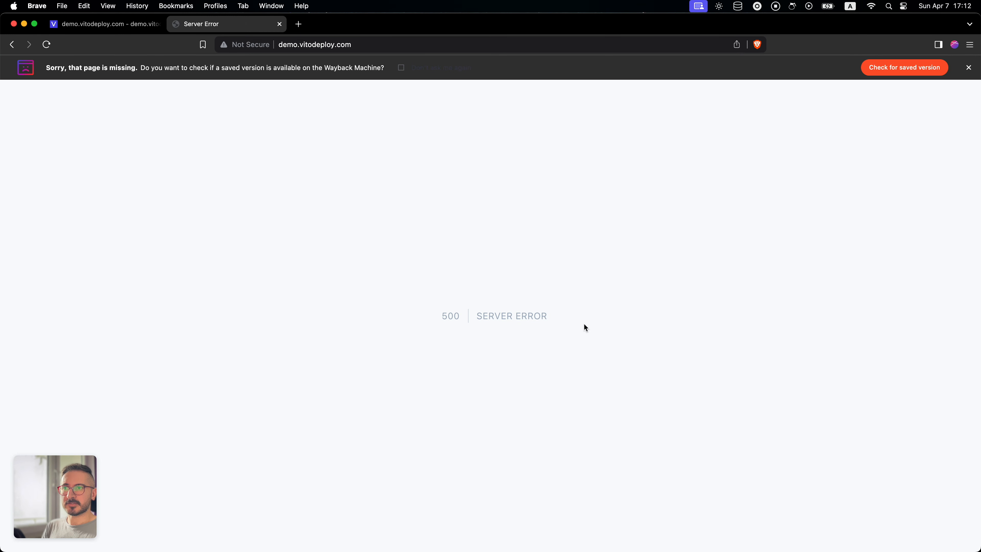
pyautogui.click(108, 24)
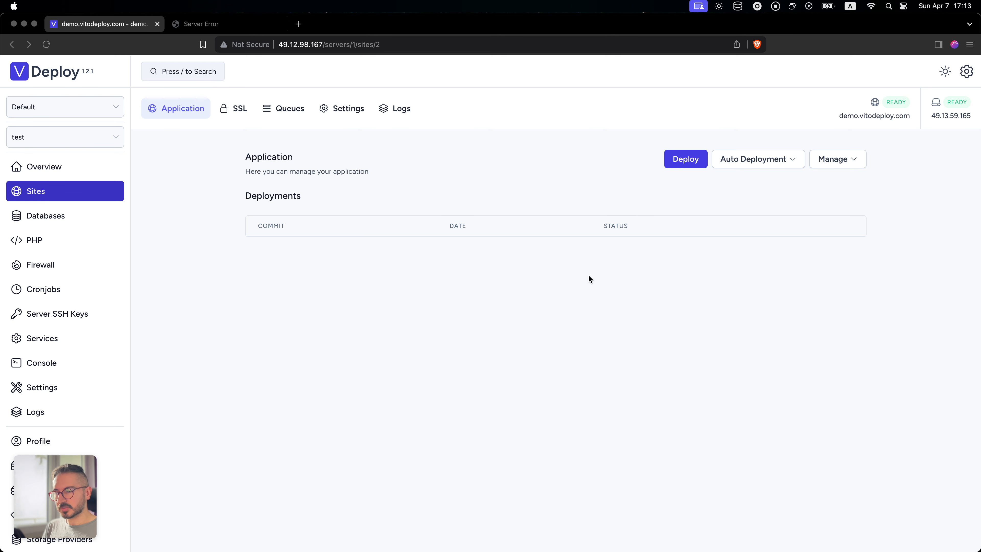
# - Open the site's .env file and paste the copied Laravel environment settings, including the application key, into it
pyautogui.click(835, 158)
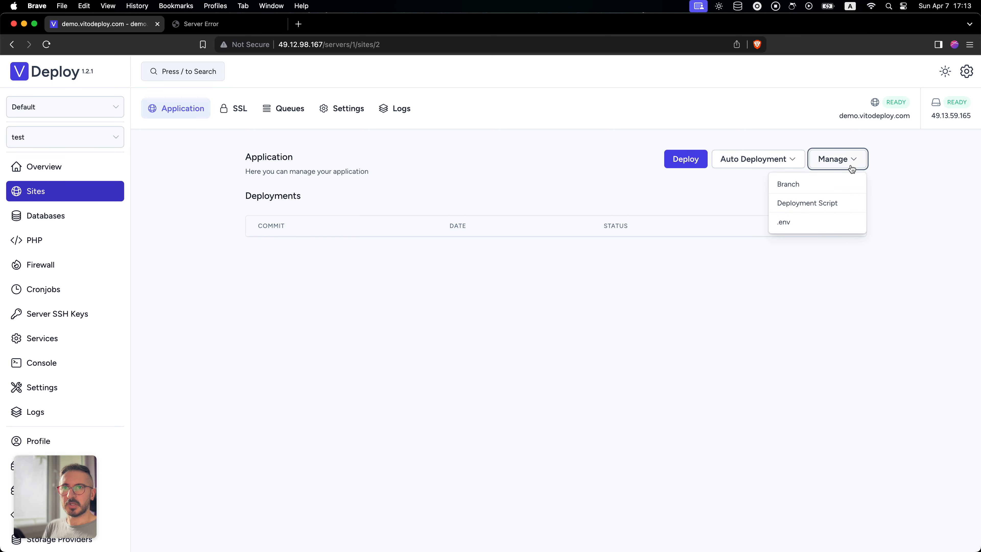
pyautogui.click(807, 226)
pyautogui.click(430, 175)
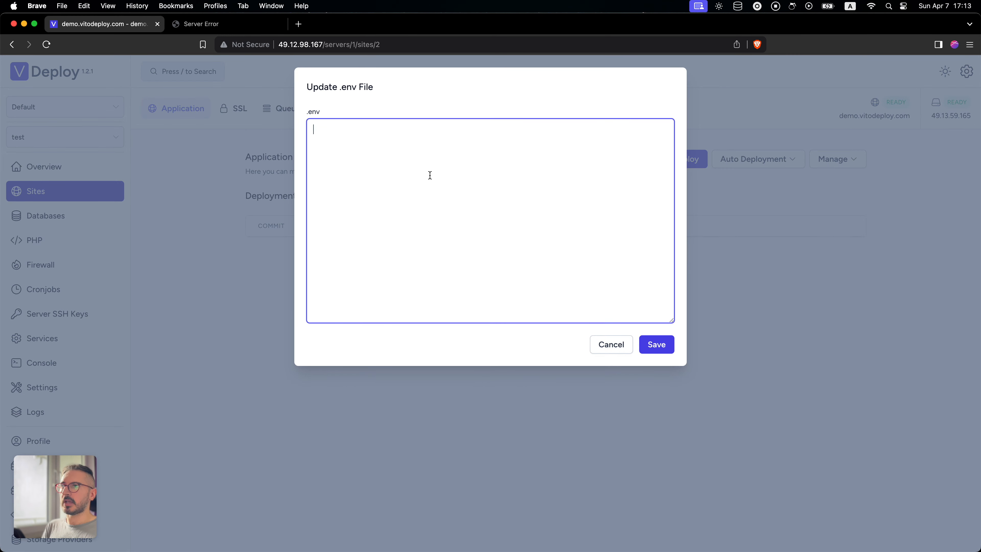
pyautogui.press('super+v')
pyautogui.scroll(5, 405, 182)
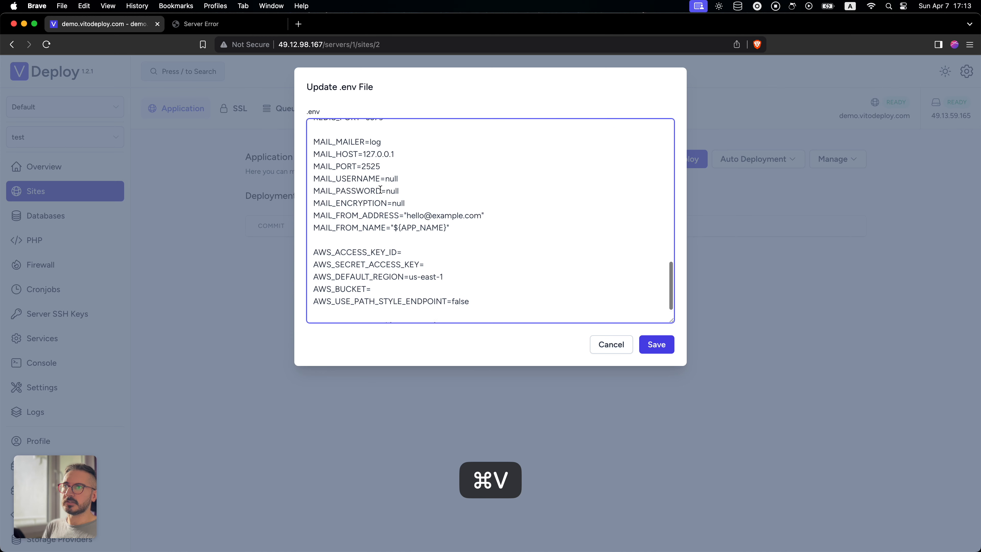
pyautogui.scroll(5, 380, 189)
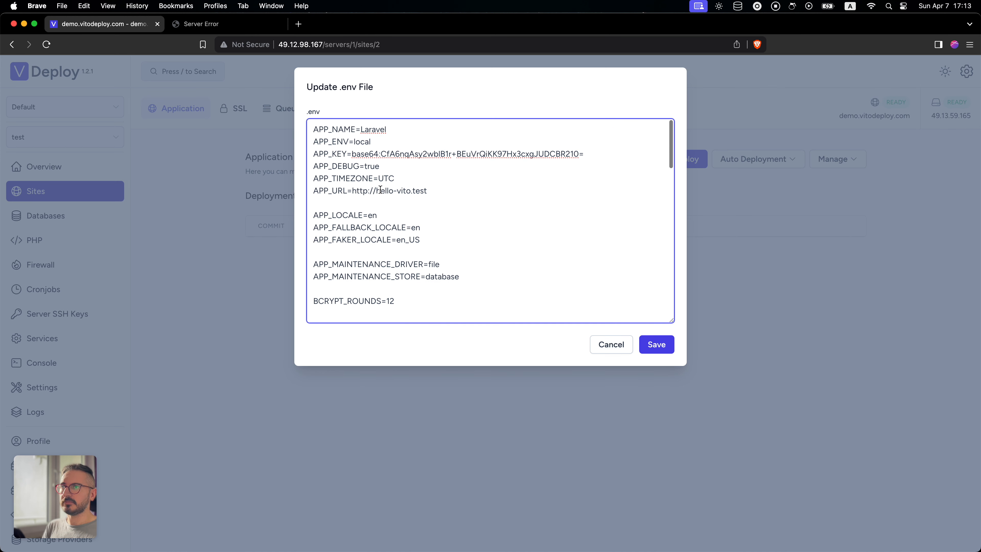
# - Set APP_ENV to production and APP_DEBUG to false in the .env file
pyautogui.click(393, 142)
pyautogui.doubleClick(361, 141)
pyautogui.write('pr')
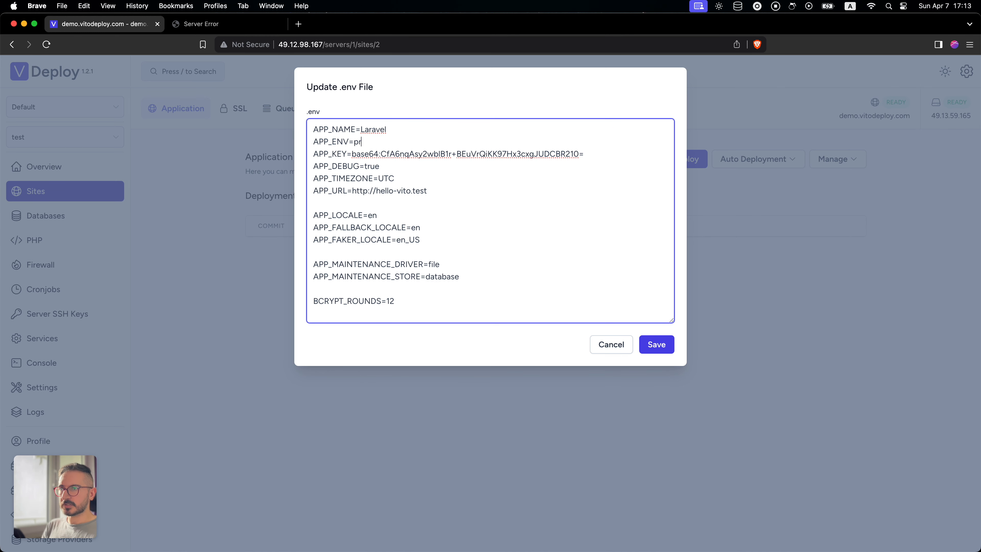
pyautogui.write('oduction')
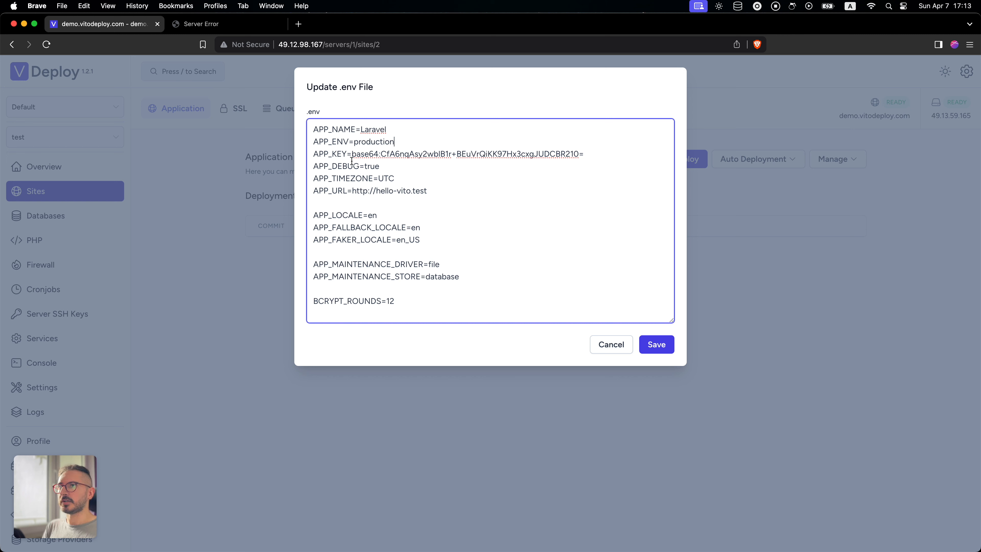
pyautogui.doubleClick(372, 166)
pyautogui.write('false')
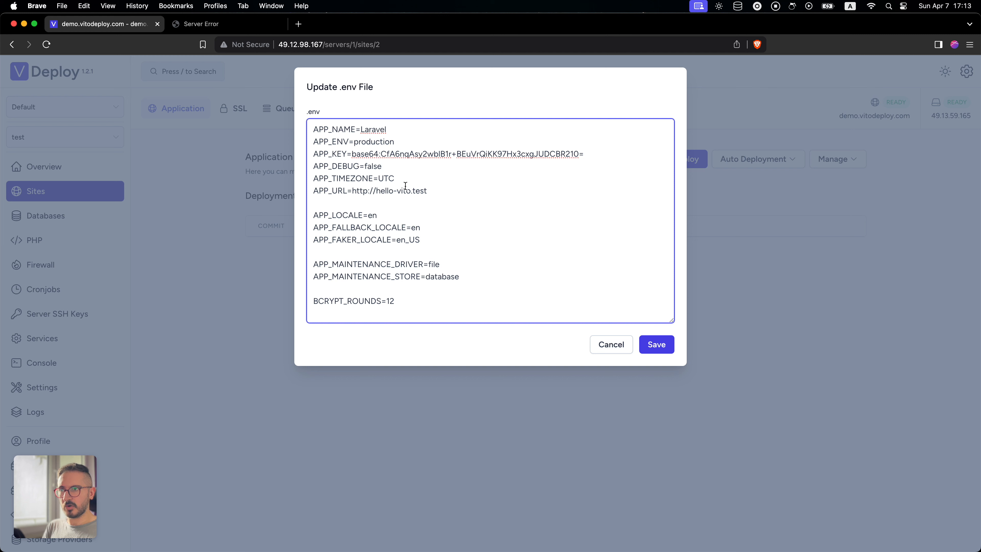
pyautogui.moveTo(376, 190); pyautogui.dragTo(418, 192)
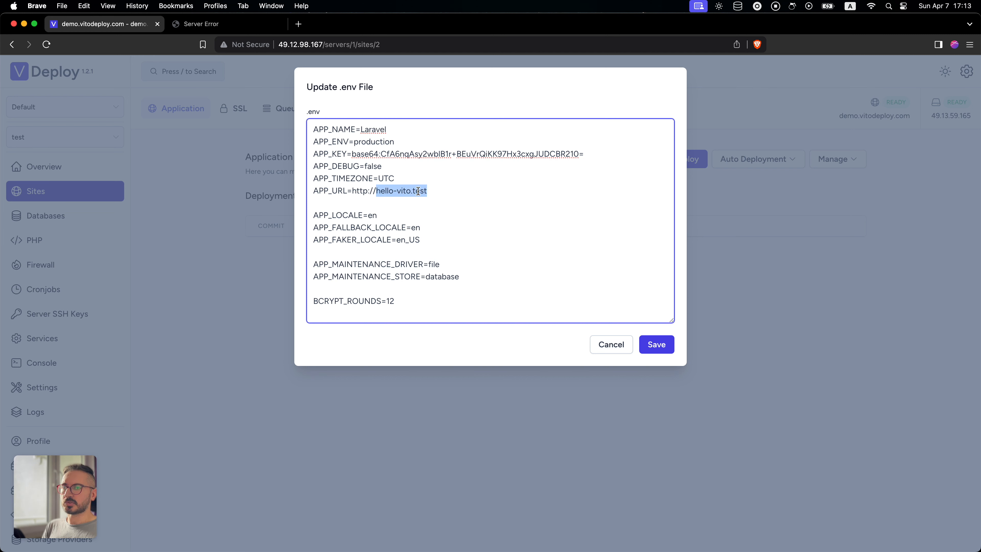
pyautogui.write('demo.vitodeploy.com')
# - Set DB_DATABASE to hello and DB_USERNAME to hello_user in the .env database settings
pyautogui.scroll(-1, 435, 225)
pyautogui.scroll(-5, 435, 225)
pyautogui.scroll(-5, 438, 228)
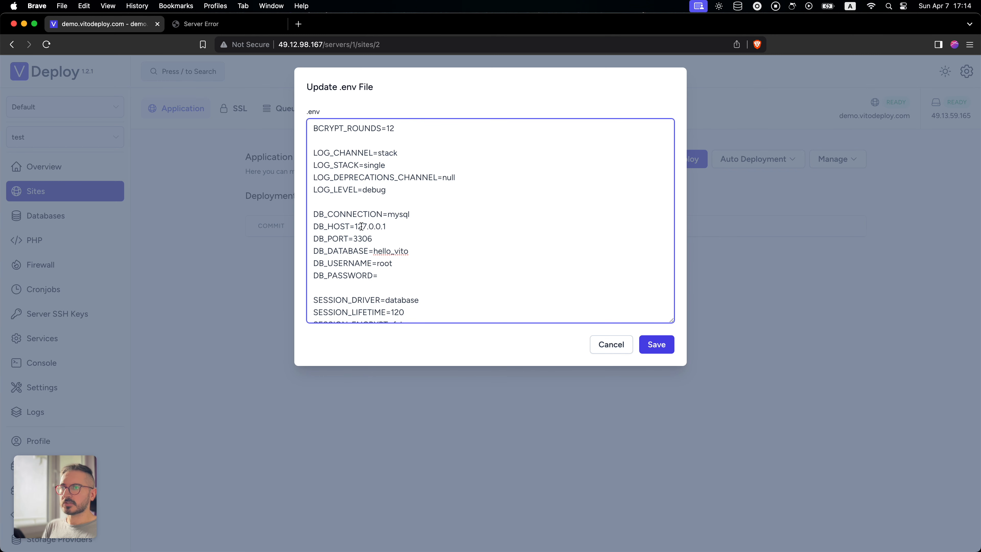
pyautogui.moveTo(354, 226); pyautogui.dragTo(397, 228)
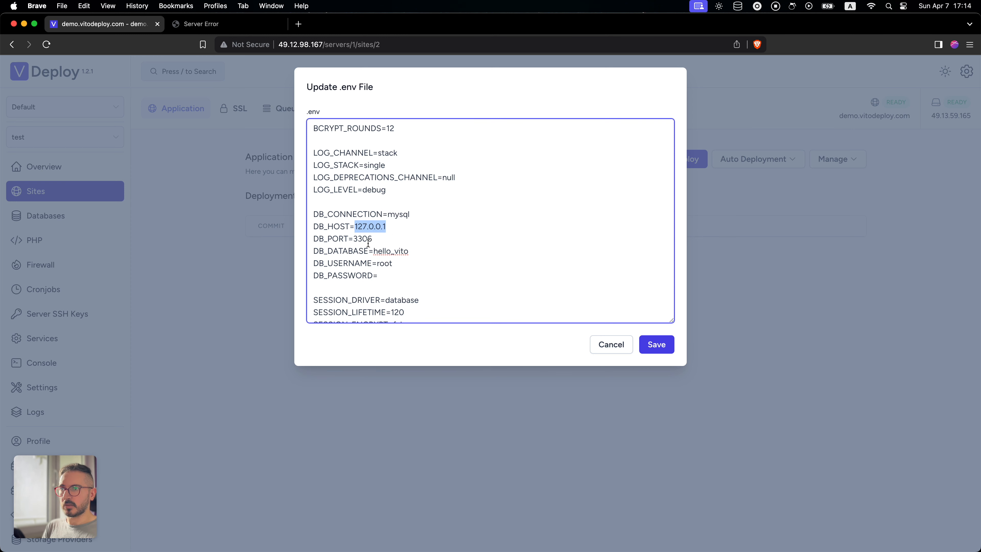
pyautogui.doubleClick(395, 252)
pyautogui.write('hello')
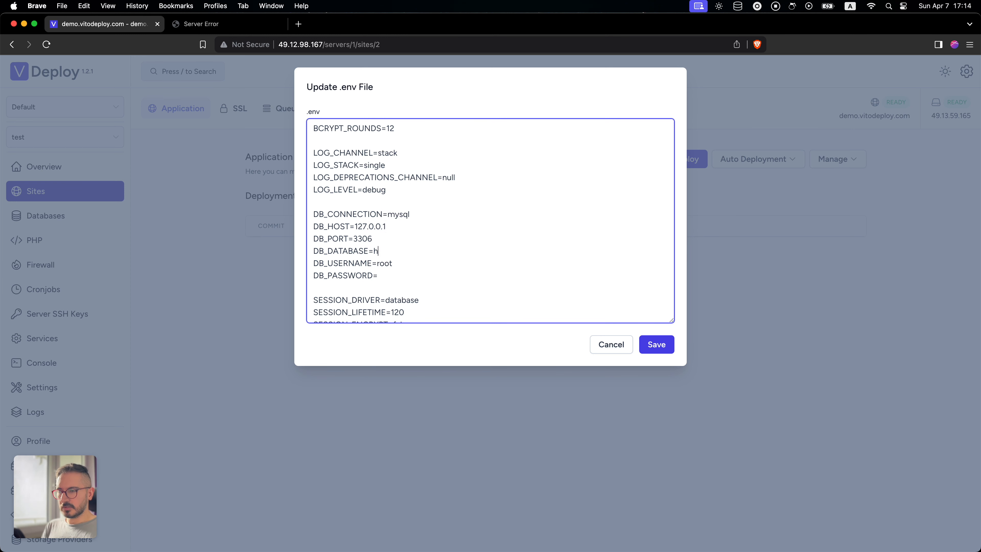
pyautogui.press('Down')
pyautogui.hotkey('alt', 'shift', 'Left')
pyautogui.write('hello_user')
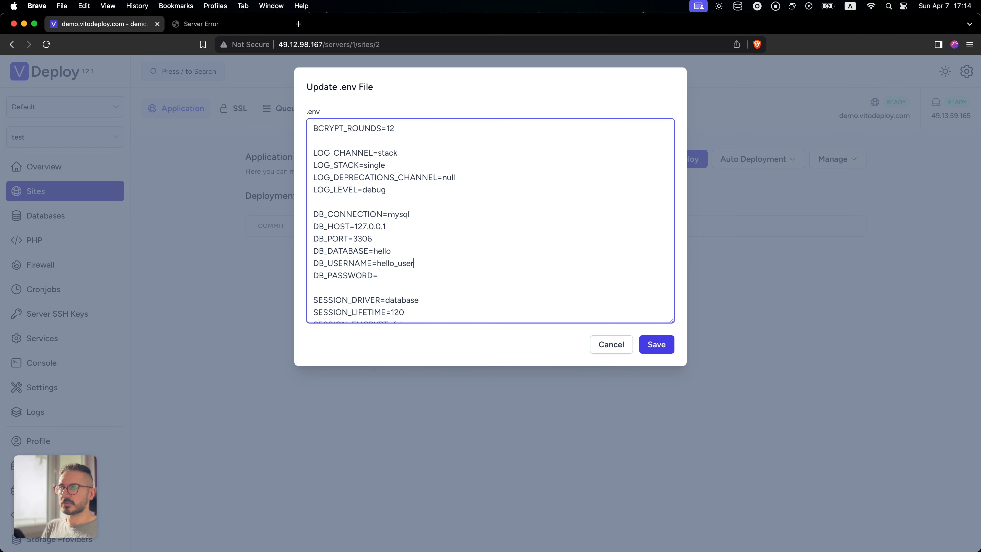
# - Enter the database user's password as the DB_PASSWORD value, review the remaining settings and save the .env file
pyautogui.press('Down')
pyautogui.write('password')
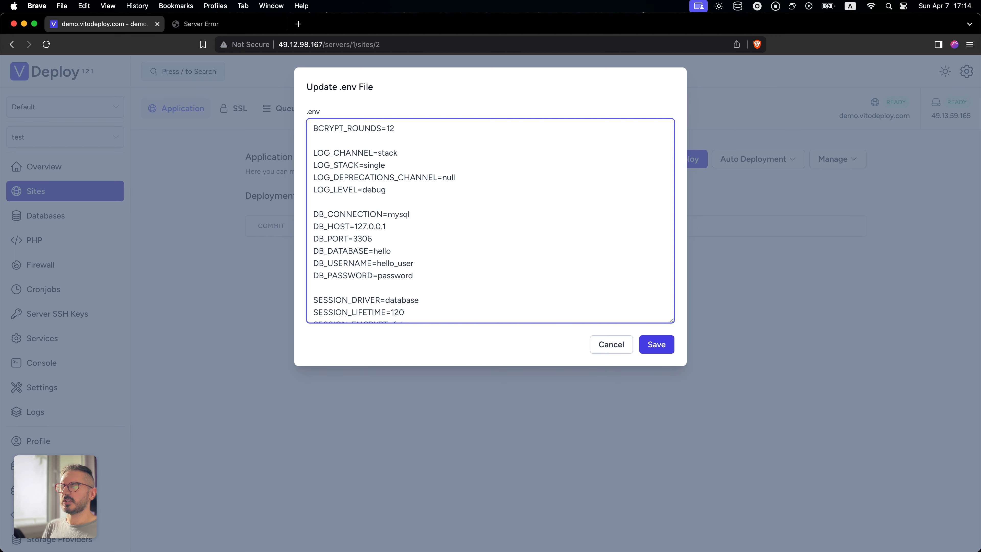
pyautogui.scroll(-2, 491, 221)
pyautogui.scroll(-10, 490, 220)
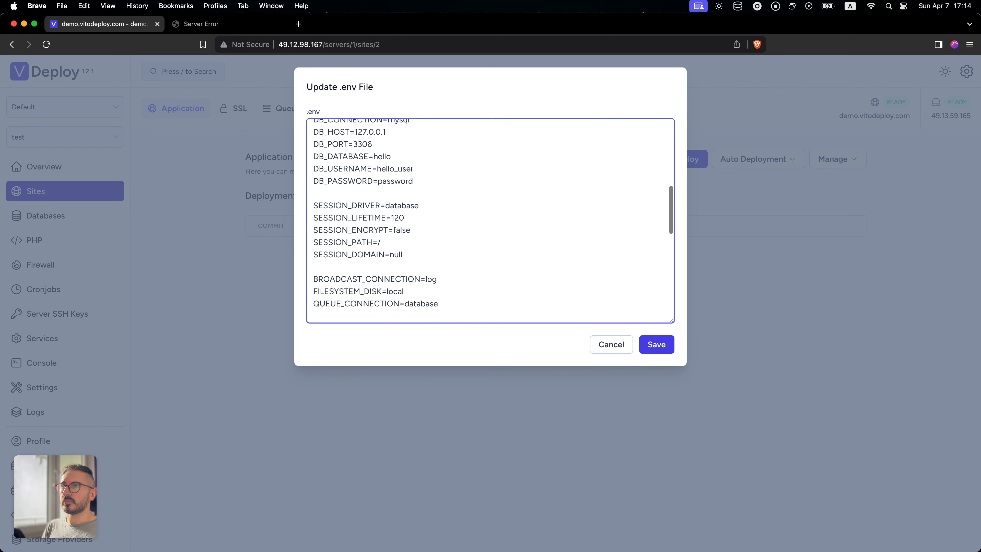
pyautogui.scroll(-3, 506, 262)
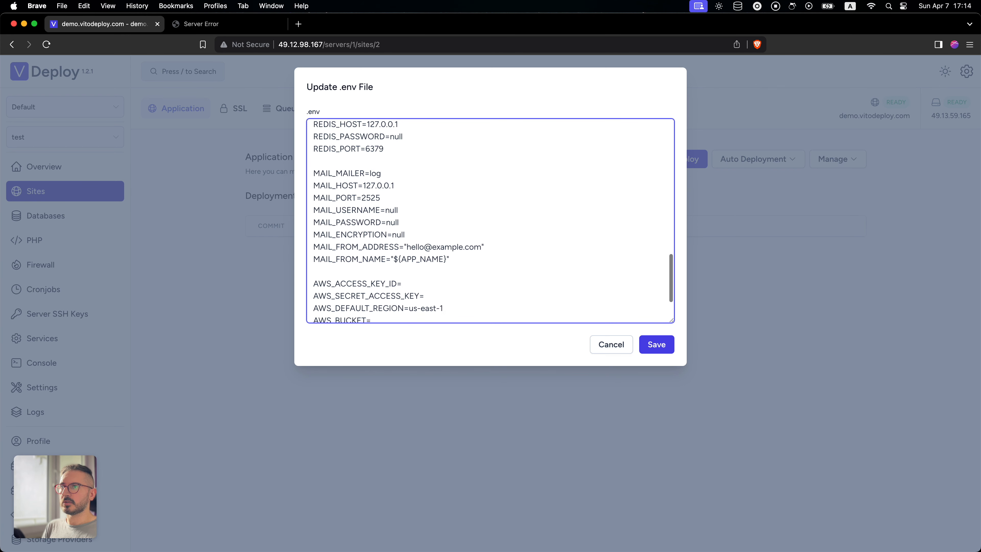
pyautogui.scroll(8, 507, 261)
pyautogui.scroll(10, 507, 262)
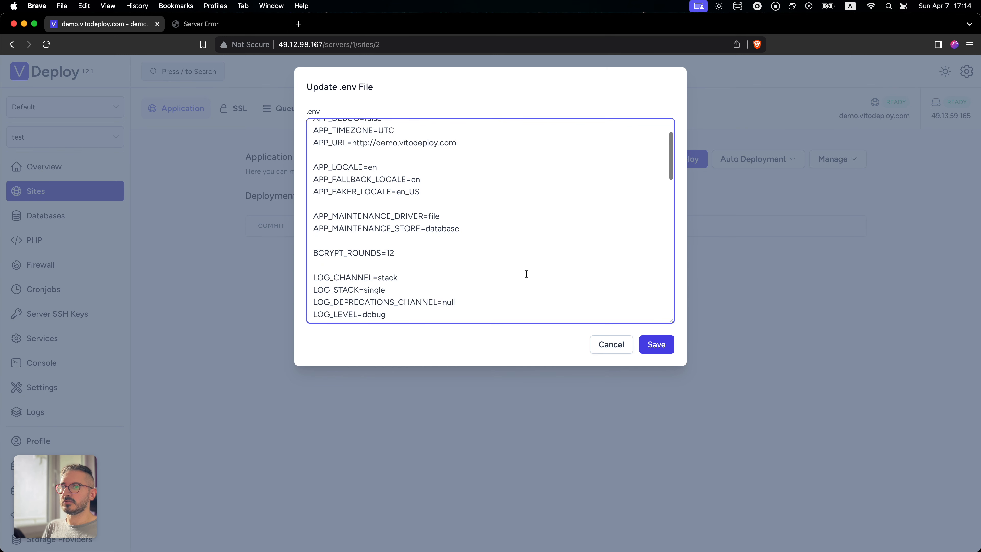
pyautogui.click(657, 345)
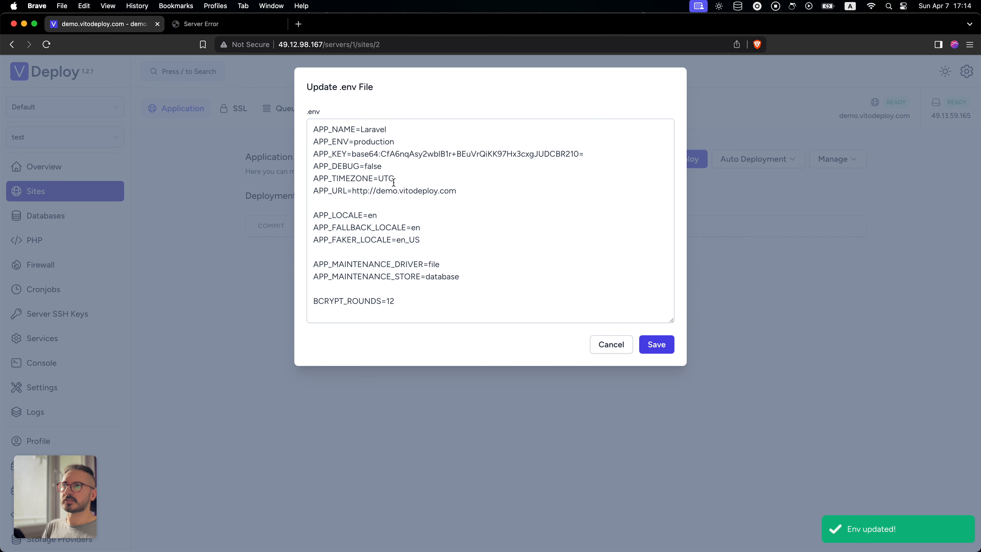
# - Check the saved .env contents and close the .env dialog
pyautogui.scroll(-15, 422, 204)
pyautogui.scroll(12, 425, 219)
pyautogui.scroll(3, 426, 220)
pyautogui.click(755, 261)
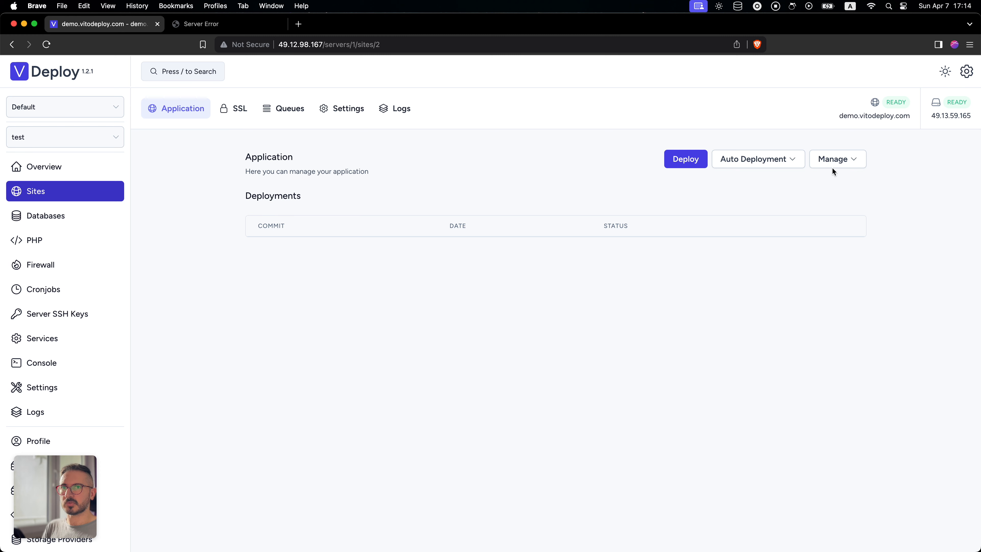
# - Open the site's deployment script, reload demo.vitodeploy.com in its own tab and return to the script
pyautogui.click(834, 162)
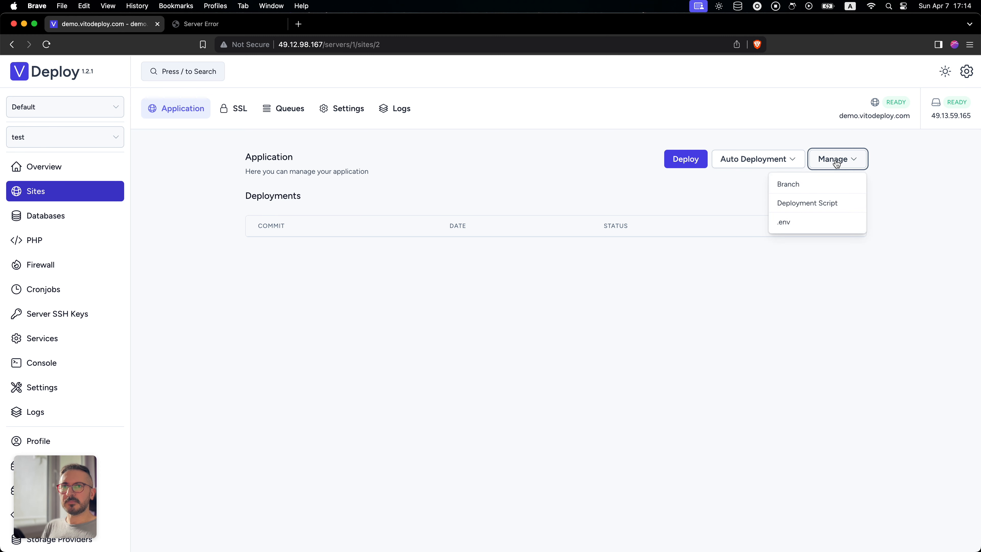
pyautogui.click(827, 203)
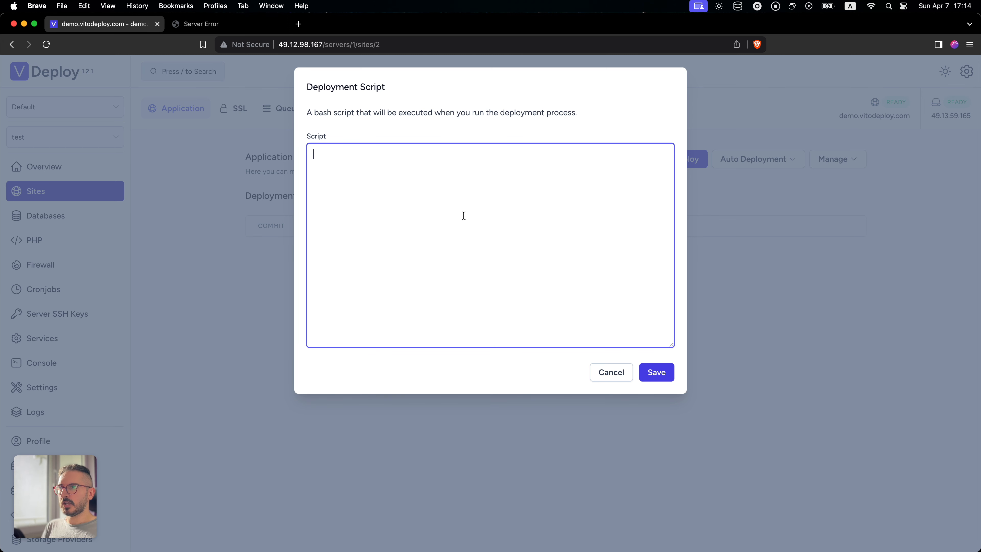
pyautogui.click(227, 25)
pyautogui.press('super+r')
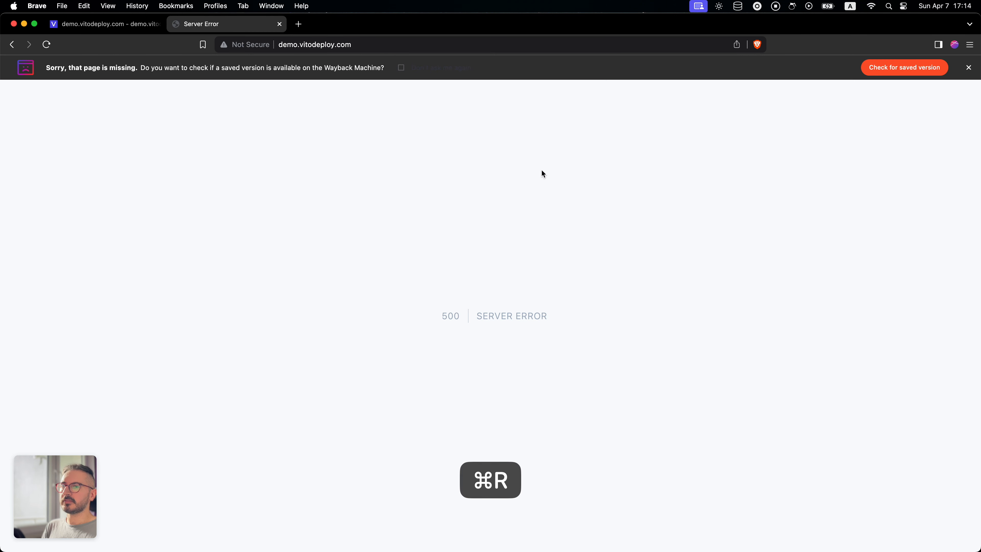
pyautogui.click(102, 25)
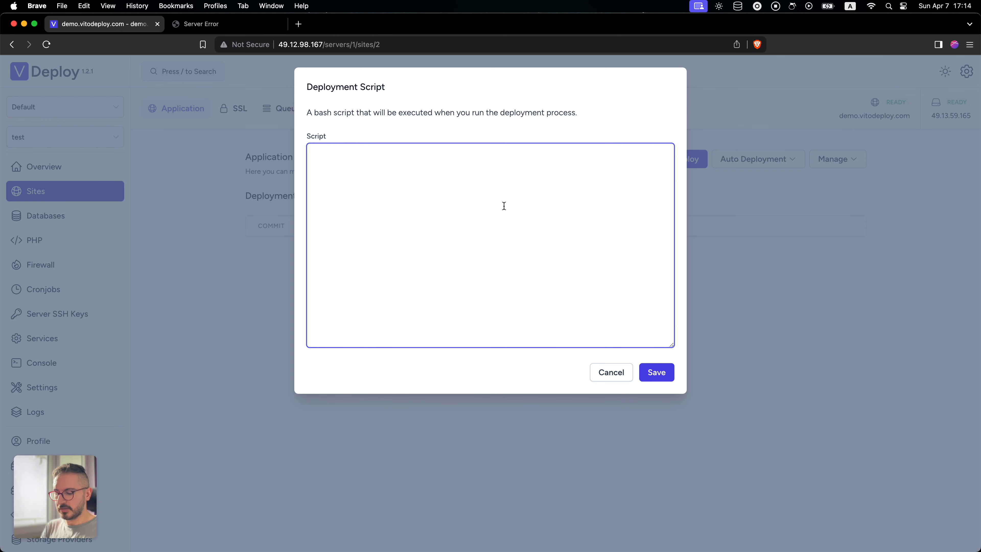
# - Begin the deployment script with php artisan down and git pull, separated by a blank line
pyautogui.write('php')
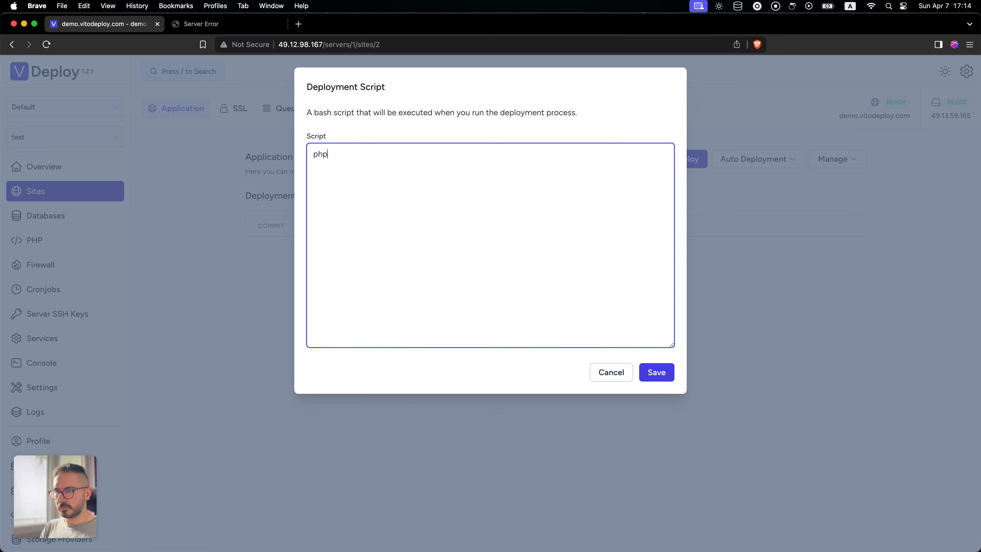
pyautogui.write(' artisan down')
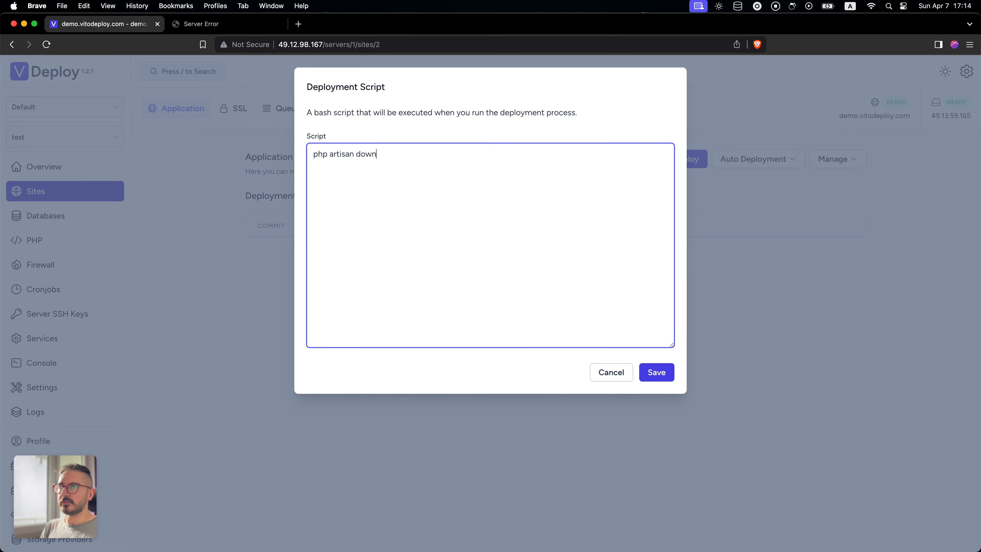
pyautogui.press('Return')
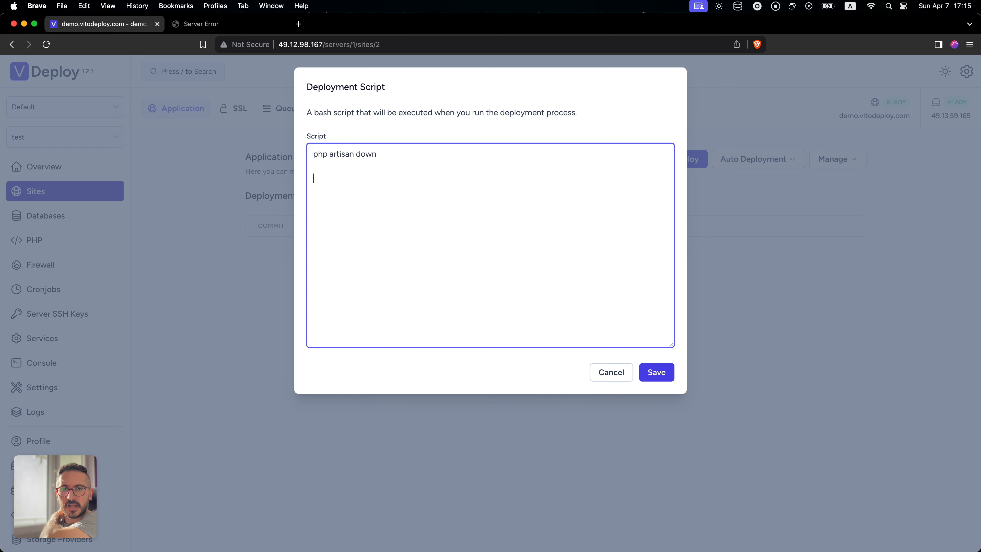
pyautogui.write('git pull')
pyautogui.press('Return')
pyautogui.press('Return')
pyautogui.write('php ar')
pyautogui.press('BackSpace')
pyautogui.press('BackSpace')
pyautogui.press('BackSpace')
pyautogui.press('BackSpace')
pyautogui.press('BackSpace')
pyautogui.press('BackSpace')
# - Add composer install --no-dev to the deployment script below git pull, followed by a blank line
pyautogui.write('compose')
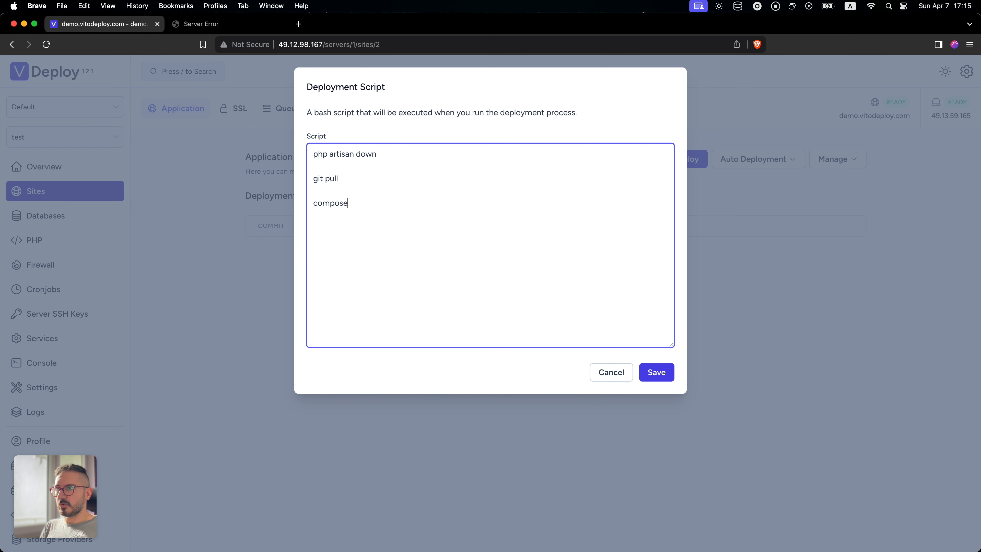
pyautogui.write('r install --no-dev')
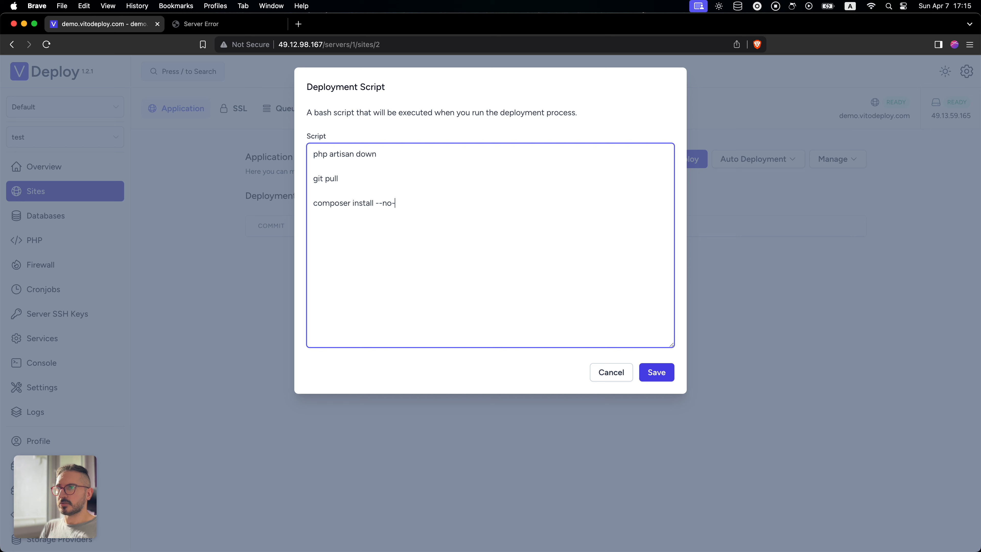
pyautogui.press('Return')
pyautogui.press('Return')
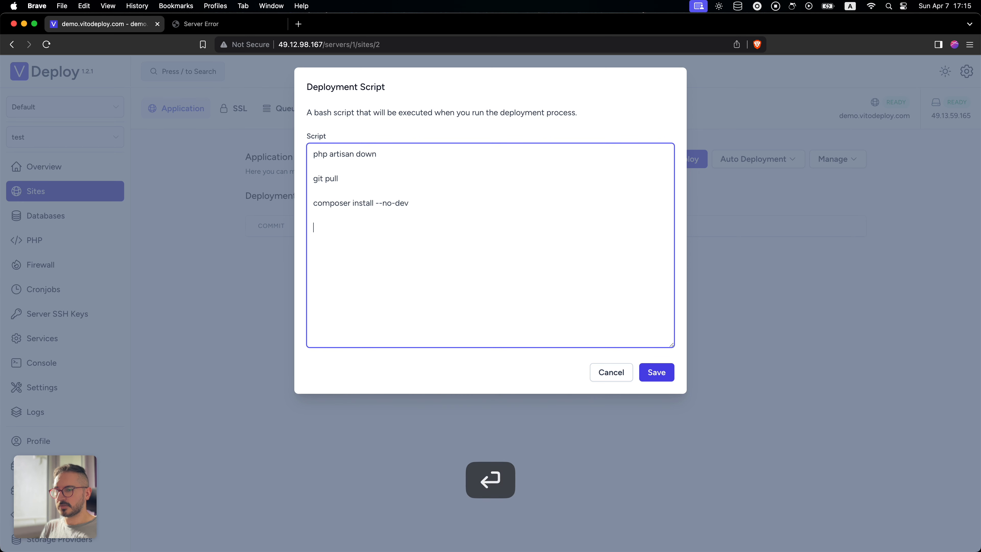
# - Add php artisan migrate --force and php artisan optimizer:clear on consecutive lines of the deployment script
pyautogui.write('php artisan')
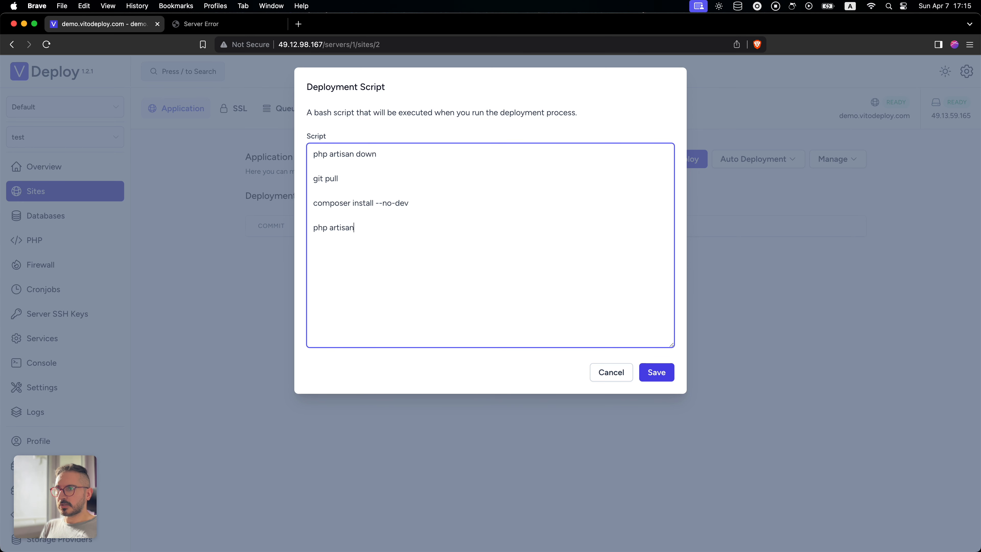
pyautogui.write(' migrate --force')
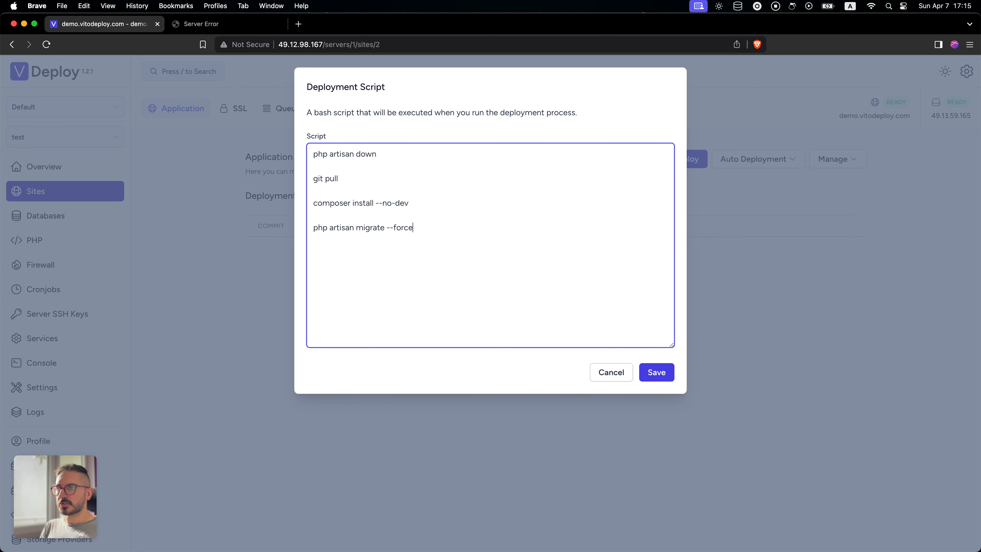
pyautogui.press('Return')
pyautogui.write('php artisan')
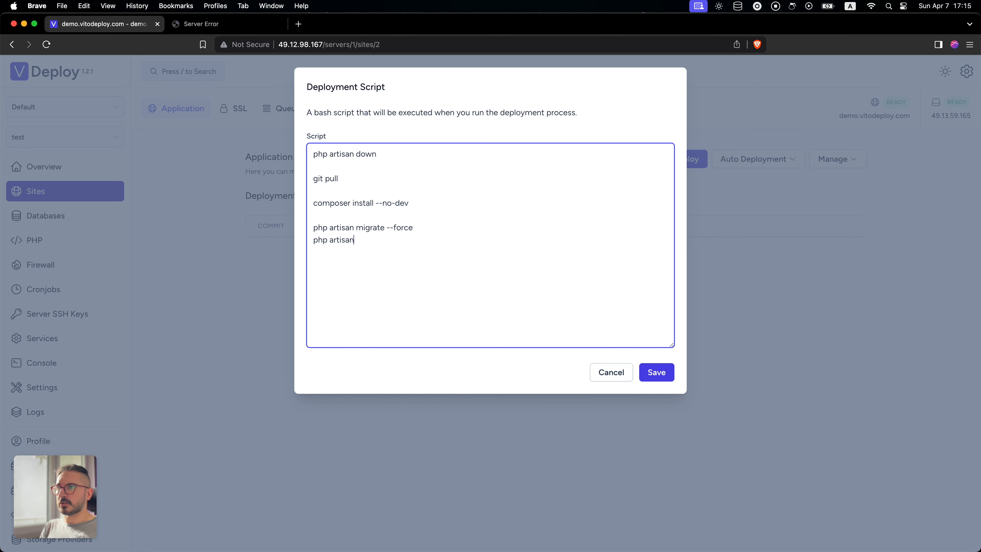
pyautogui.write(' opt')
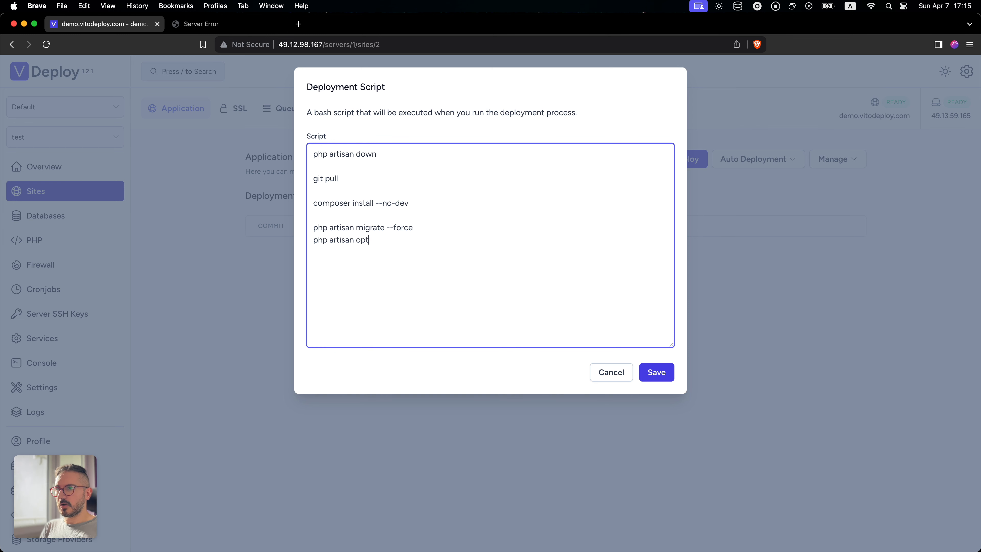
pyautogui.write('imizer:clear')
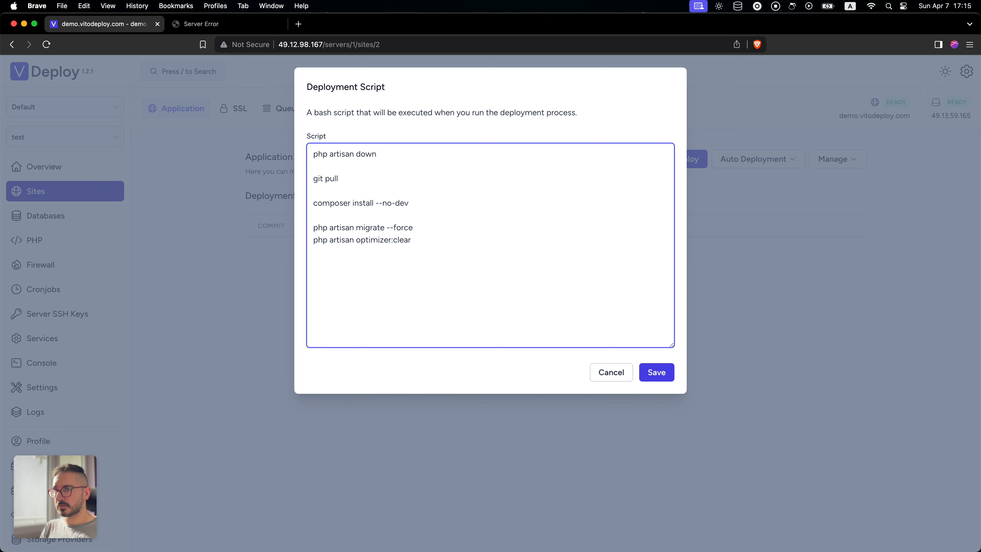
# - End the deployment script with php artisan up after a blank line and look over the whole script
pyautogui.press('Return')
pyautogui.press('Return')
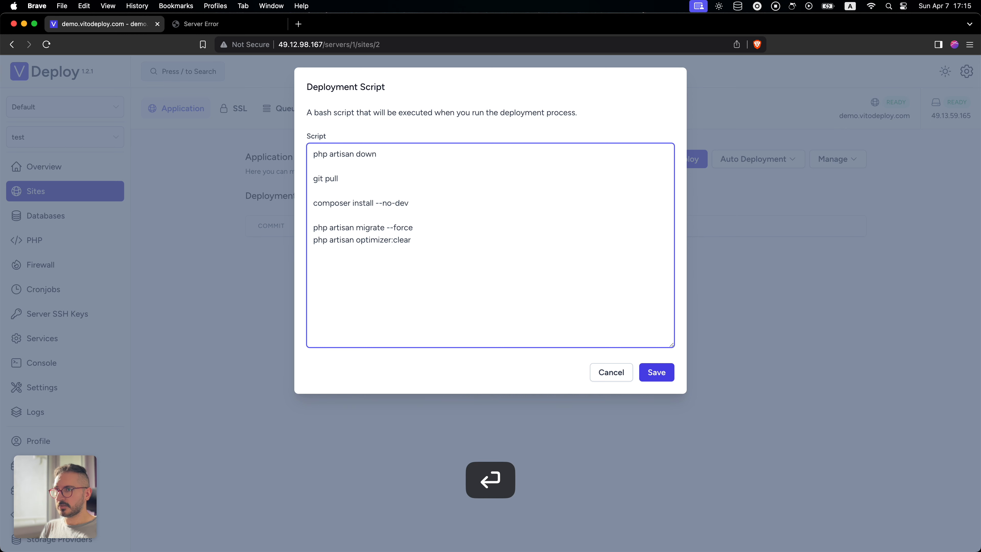
pyautogui.write('php artisan up')
pyautogui.moveTo(424, 293); pyautogui.dragTo(290, 144)
pyautogui.click(451, 219)
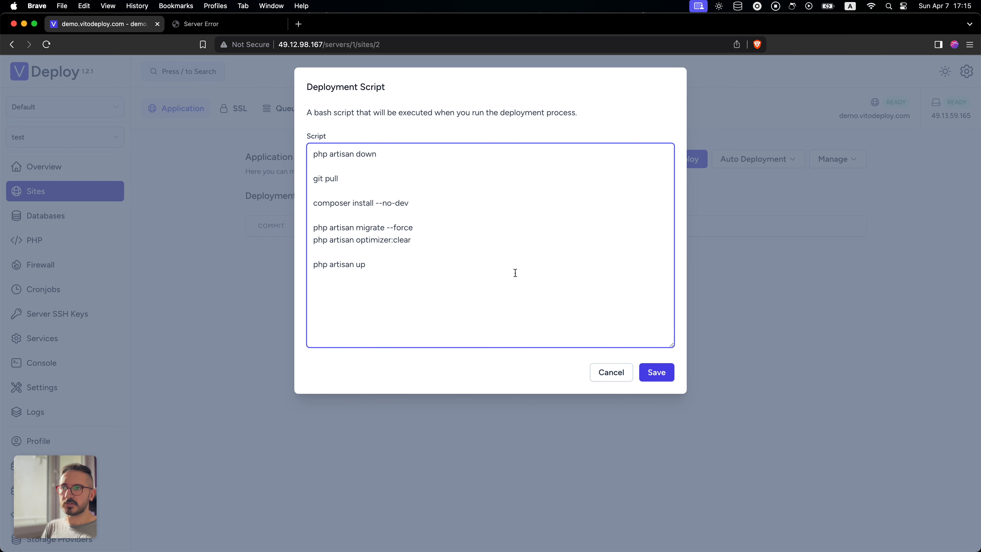
# - Save the deployment script, close its dialog and run a deployment of the site
pyautogui.click(664, 371)
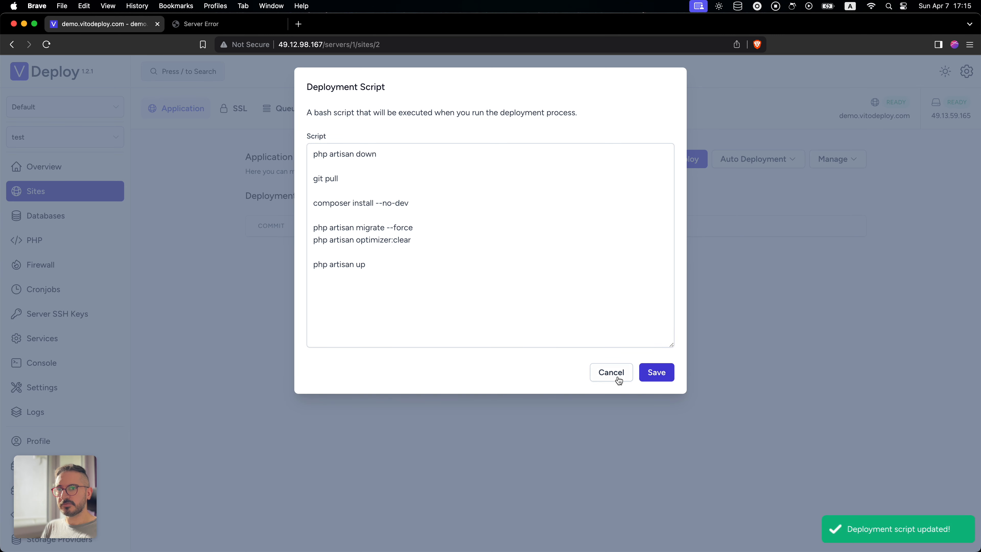
pyautogui.click(760, 342)
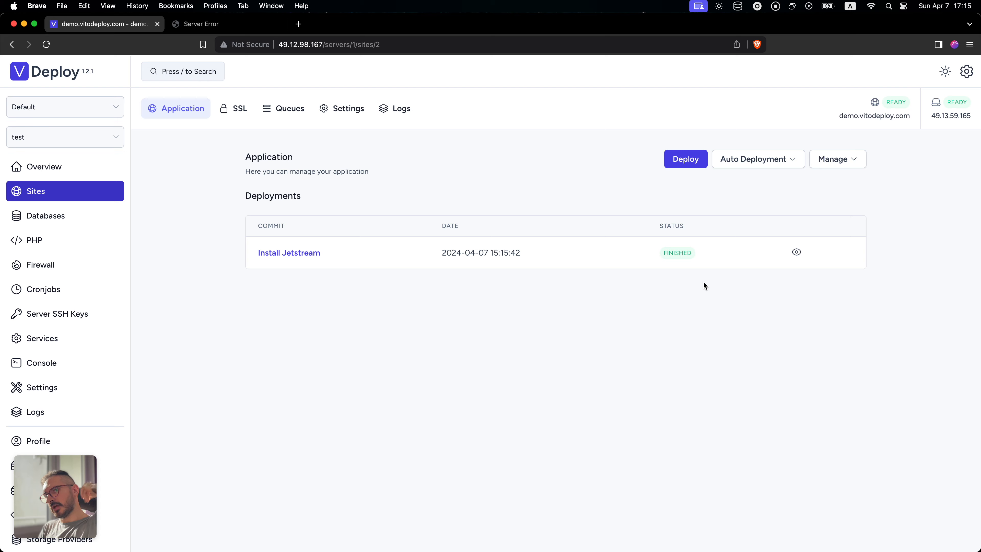
# - Open the finished deployment's log and examine the migration entries and the error lines below them
pyautogui.click(797, 252)
pyautogui.scroll(-2, 404, 198)
pyautogui.scroll(-10, 404, 198)
pyautogui.moveTo(381, 160); pyautogui.dragTo(409, 246)
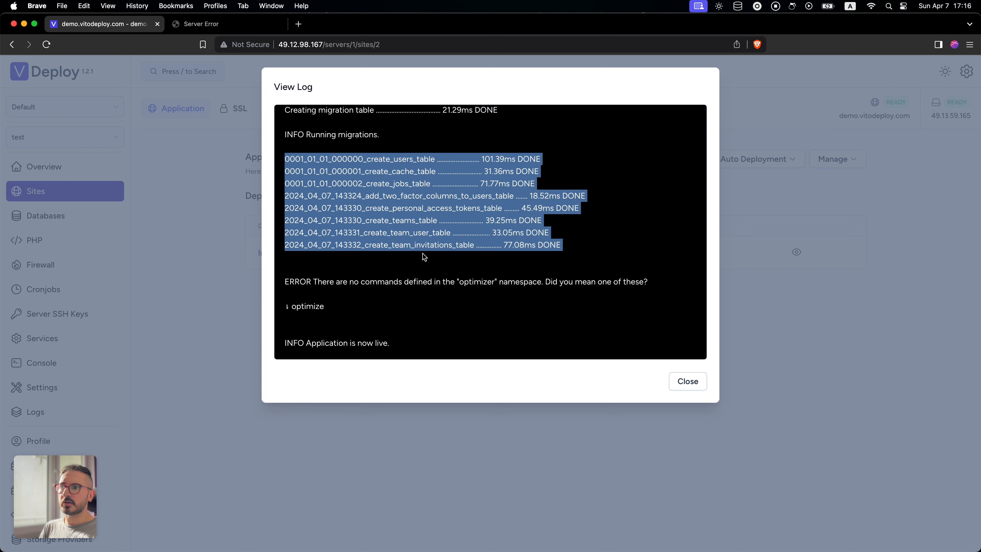
pyautogui.tripleClick(339, 286)
pyautogui.moveTo(340, 286); pyautogui.dragTo(337, 309)
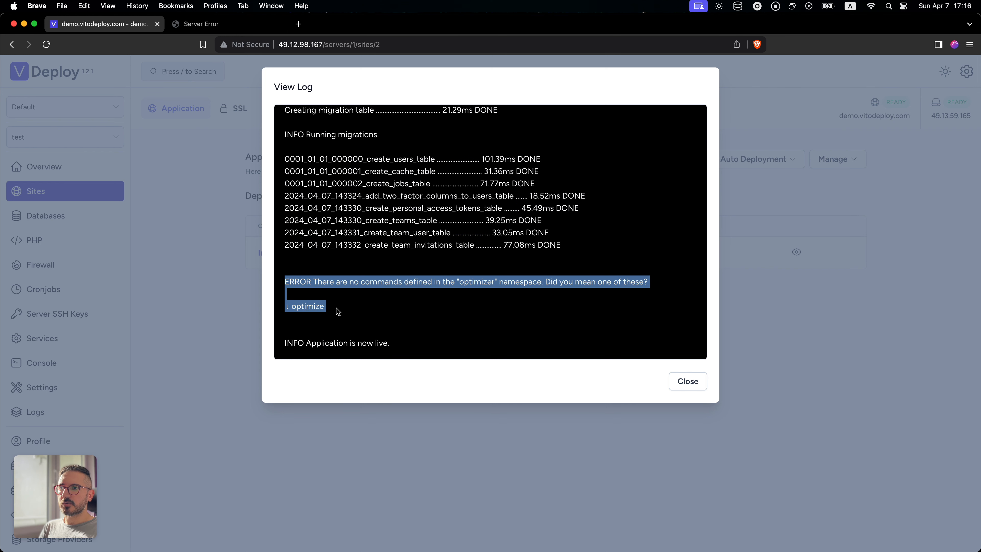
# - Copy the suggested word optimize from the deployment log, check the rejected optimizer namespace and close the log
pyautogui.doubleClick(309, 306)
pyautogui.press('super+c')
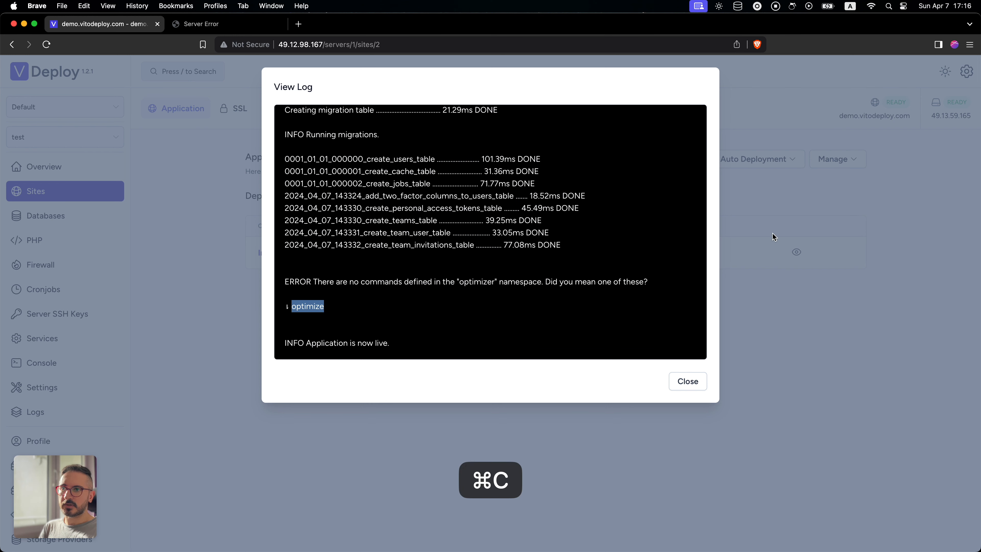
pyautogui.doubleClick(479, 282)
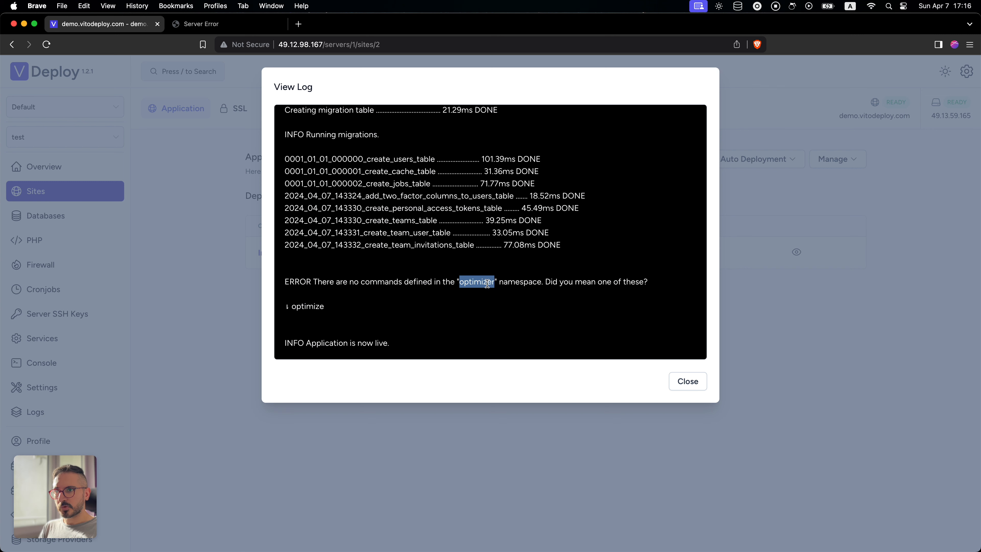
pyautogui.click(827, 245)
pyautogui.click(836, 161)
pyautogui.click(912, 223)
pyautogui.moveTo(691, 252); pyautogui.dragTo(675, 256)
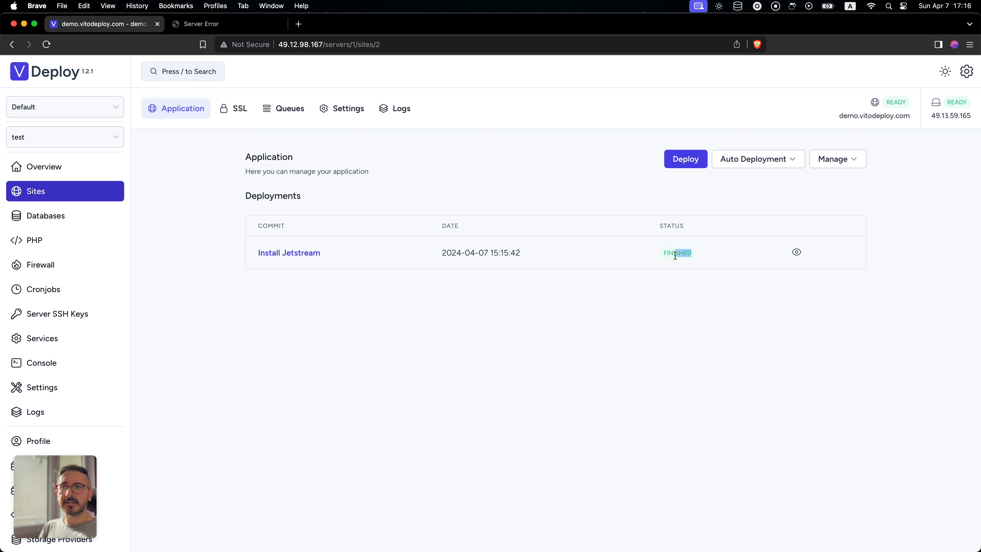
pyautogui.click(702, 290)
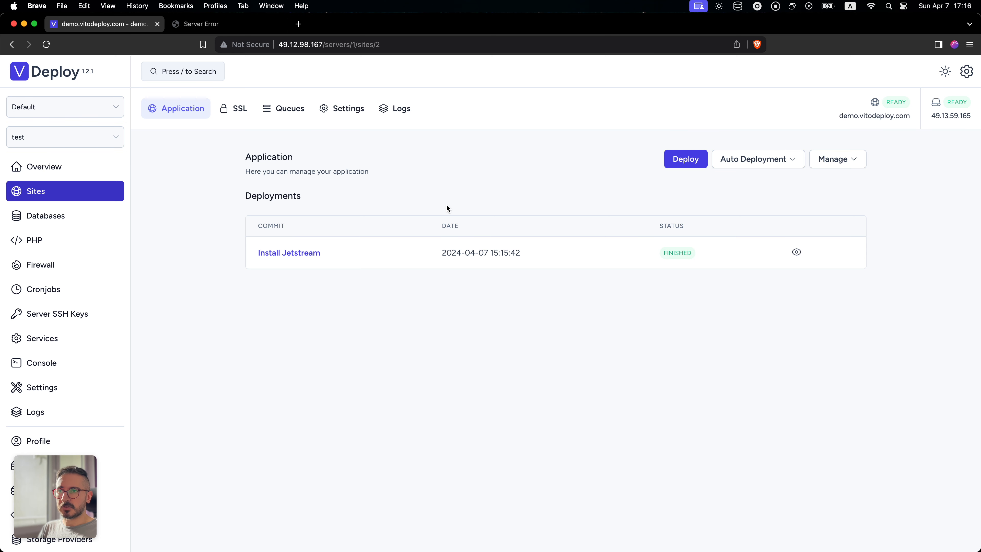
# - Correct the optimizer:clear command to optimize:clear in the saved deployment script and redeploy the site
pyautogui.click(837, 159)
pyautogui.click(813, 202)
pyautogui.click(410, 247)
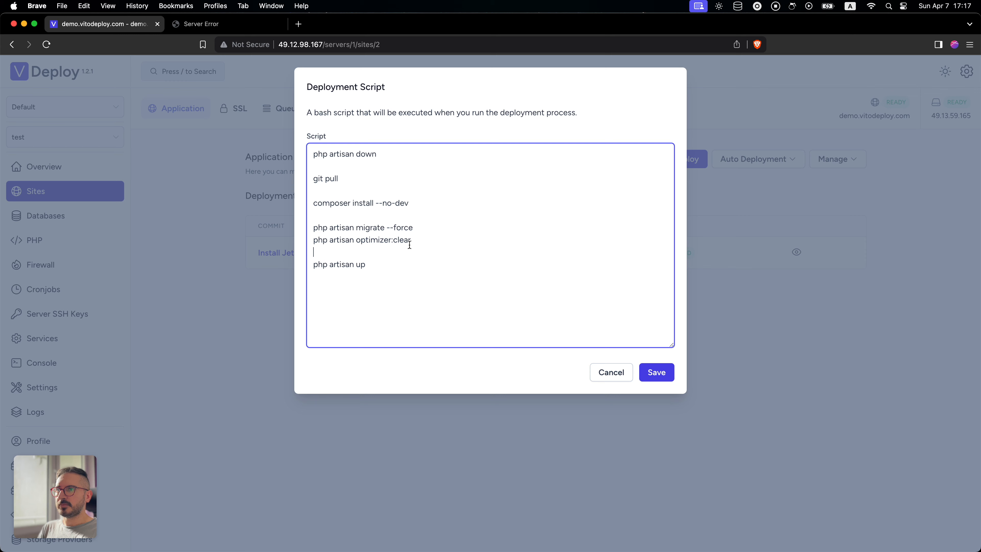
pyautogui.doubleClick(371, 240)
pyautogui.press('cmd+v')
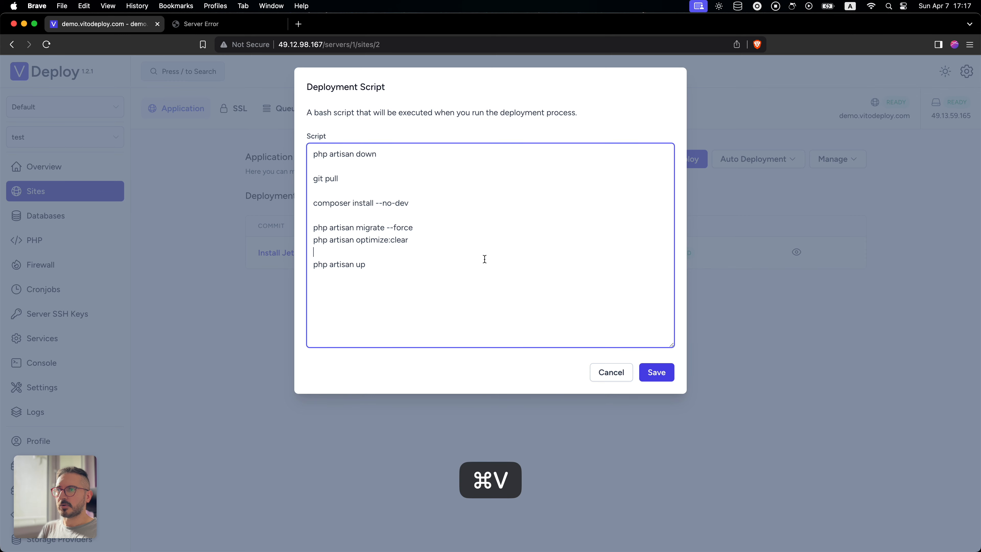
pyautogui.click(660, 373)
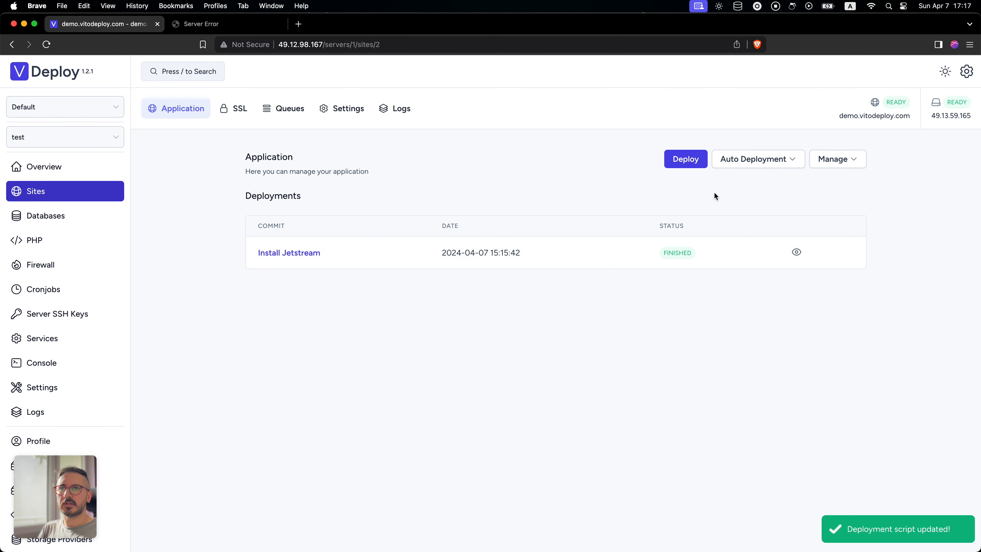
pyautogui.click(686, 159)
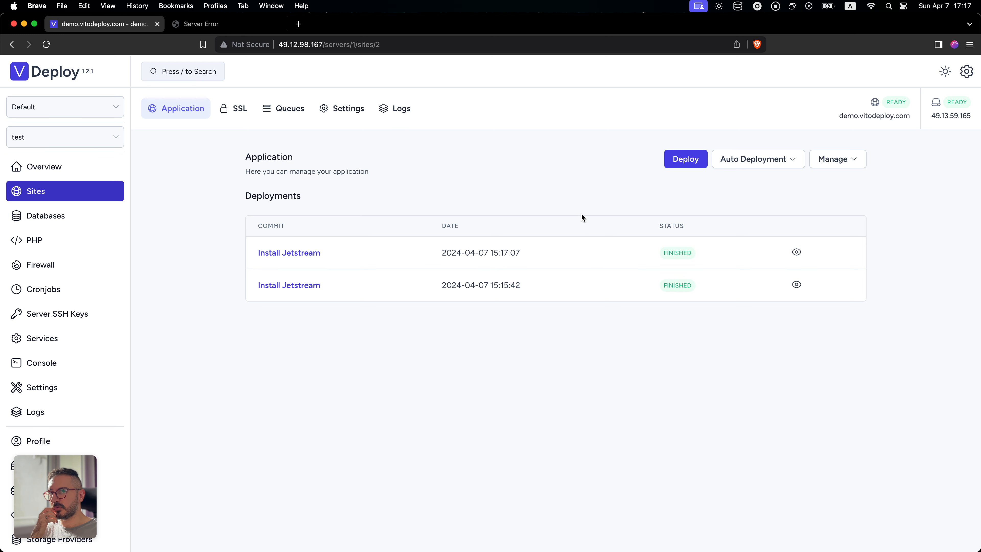
# - Reload the demo.vitodeploy.com site and check its Register and Log in pages
pyautogui.click(233, 27)
pyautogui.press('super+r')
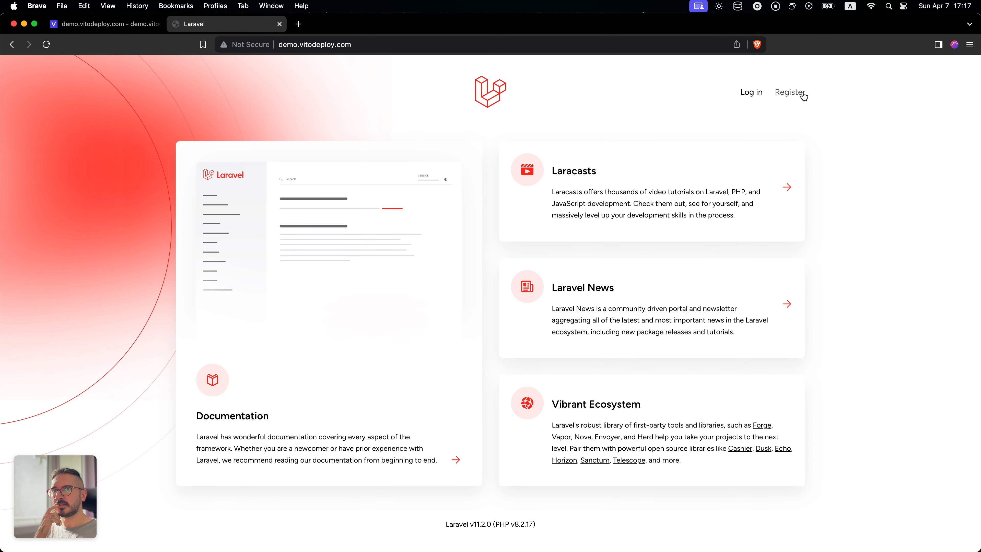
pyautogui.click(791, 93)
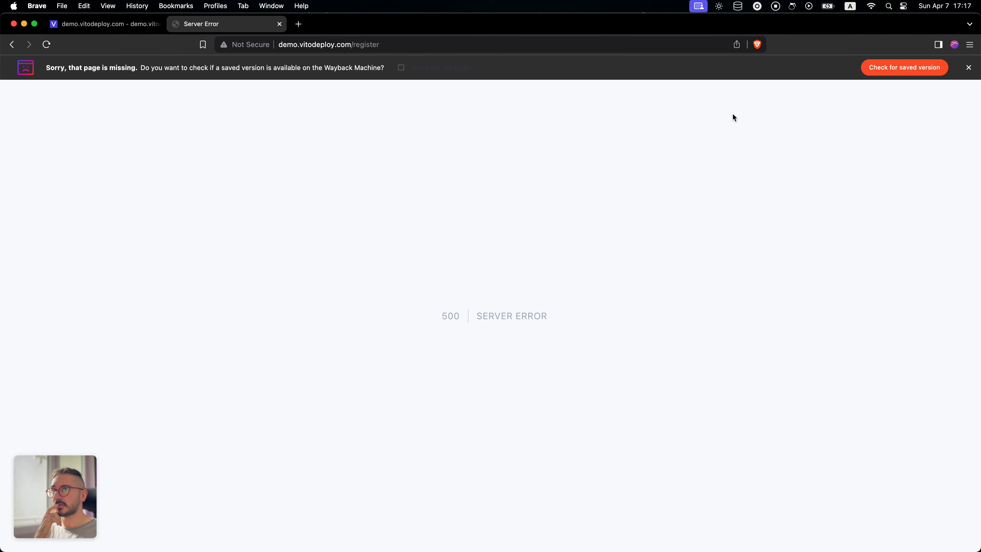
pyautogui.press('super+[')
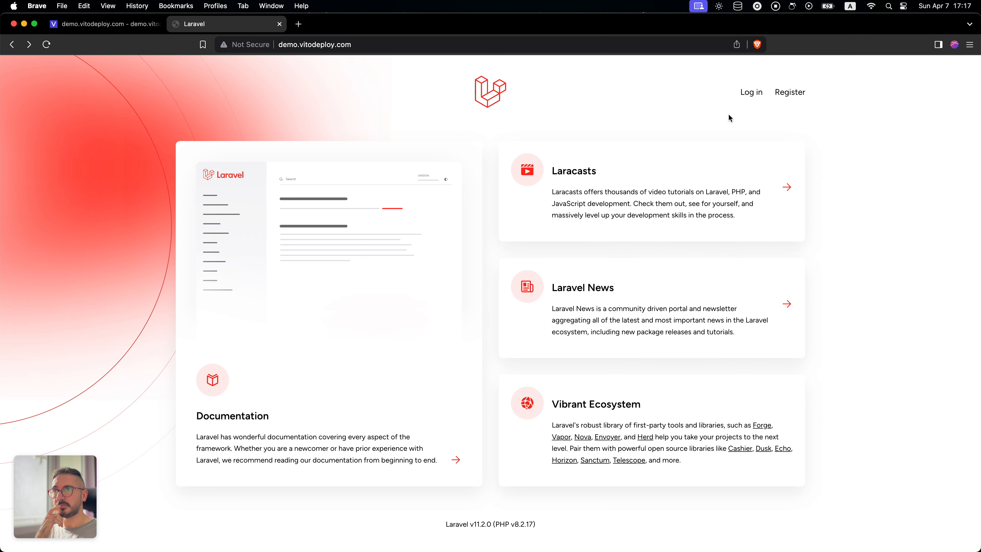
pyautogui.click(749, 93)
pyautogui.press('super+[')
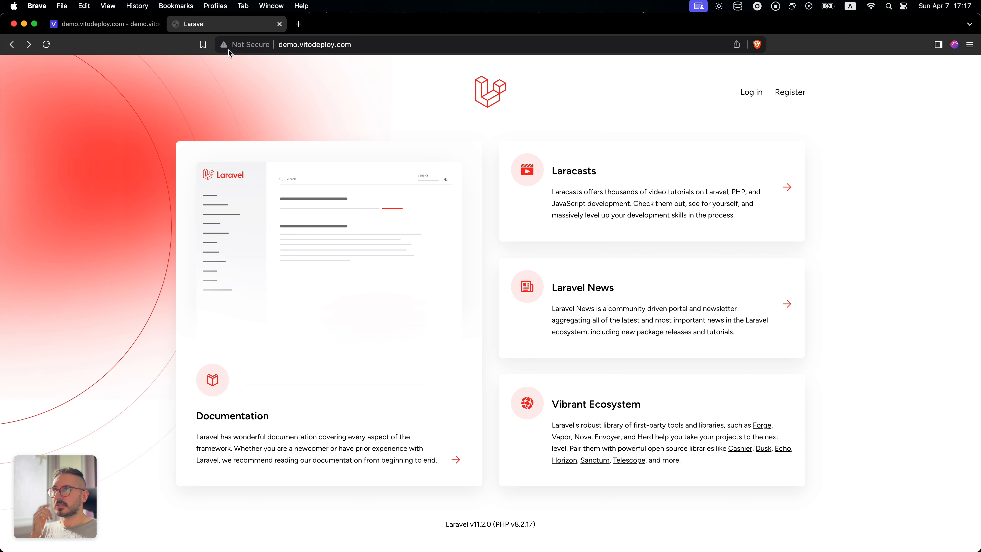
# - Back in VitoDeploy, save the site's .env file with APP_DEBUG=true and redeploy the site
pyautogui.click(115, 30)
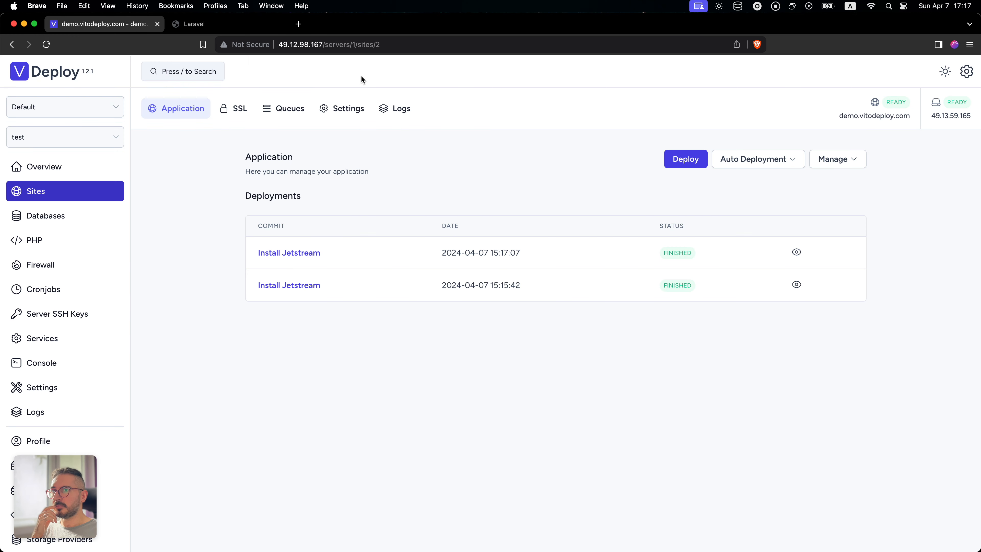
pyautogui.click(833, 165)
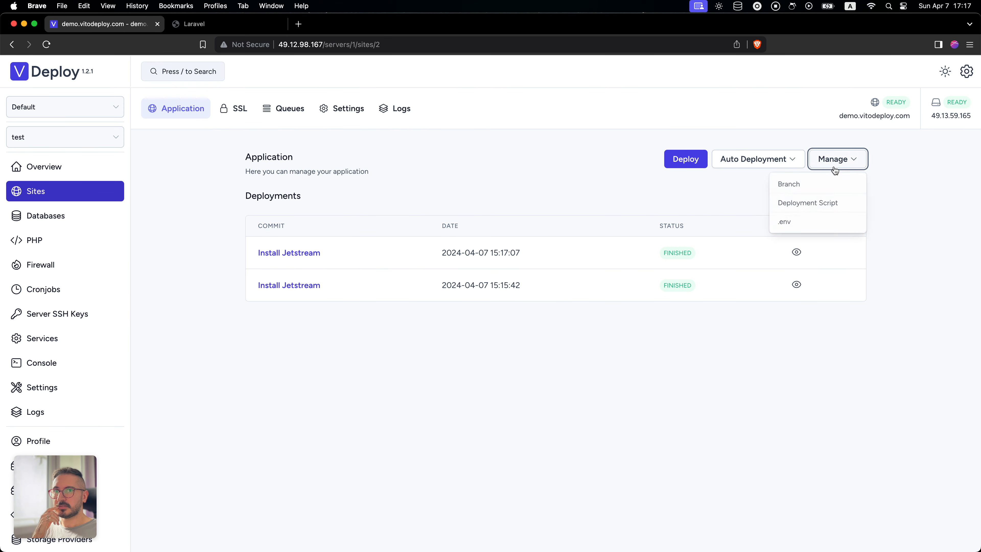
pyautogui.click(821, 223)
pyautogui.click(381, 166)
pyautogui.doubleClick(378, 167)
pyautogui.write('true')
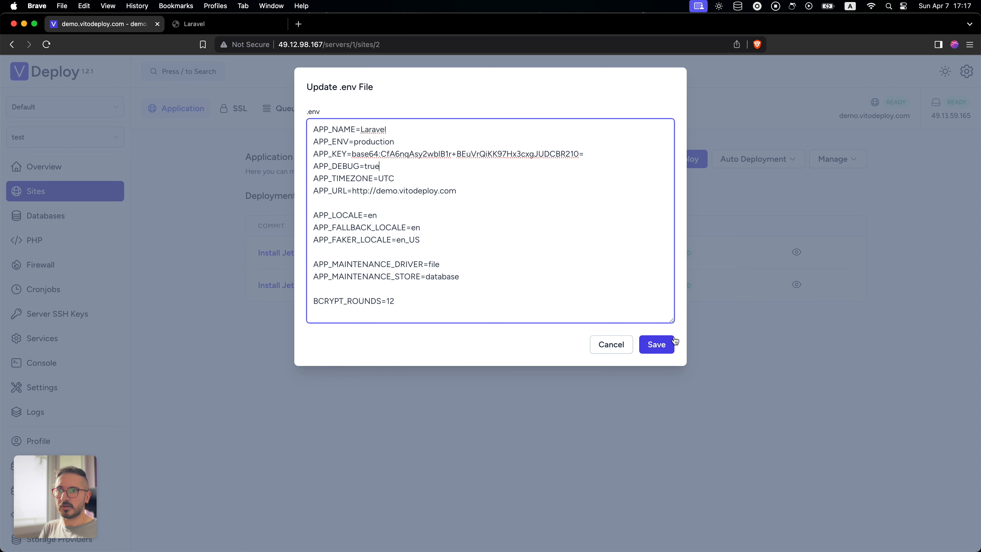
pyautogui.click(668, 348)
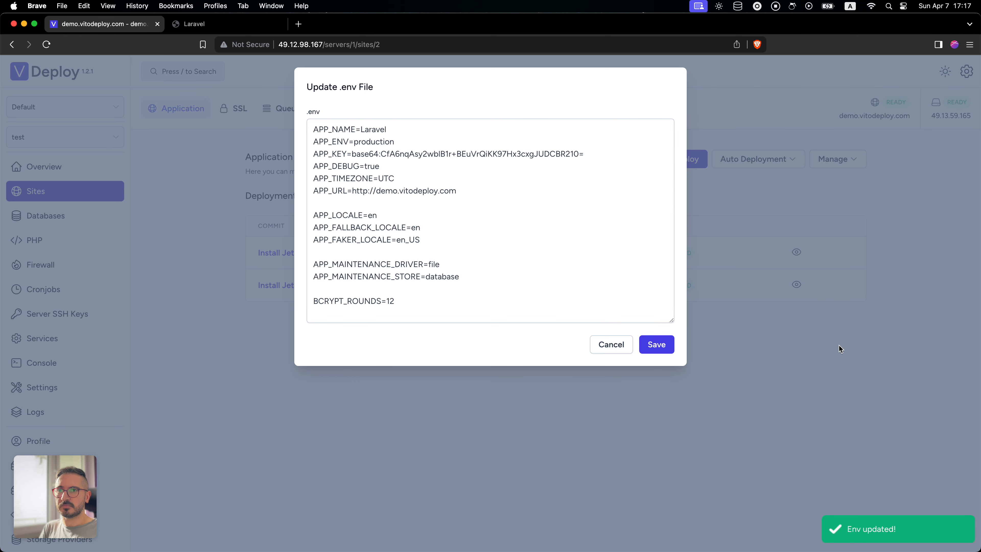
pyautogui.click(838, 344)
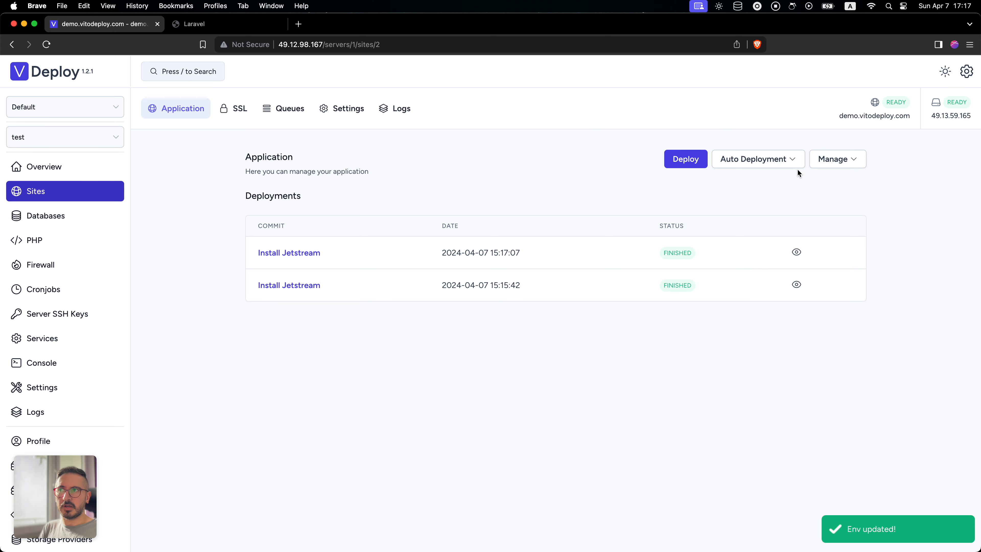
pyautogui.click(696, 163)
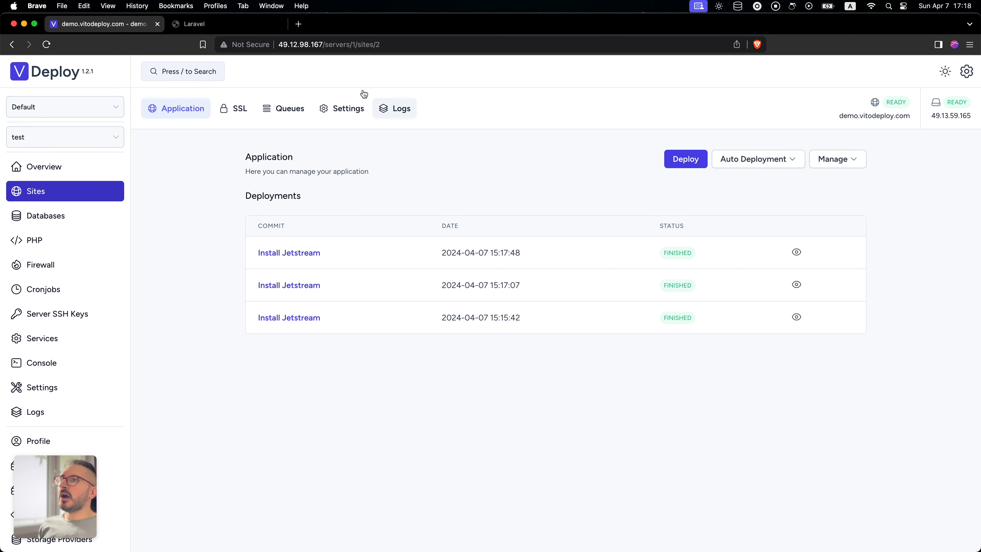
# - Reload the demo.vitodeploy.com home page and open its Log in page to examine the detailed error
pyautogui.click(216, 24)
pyautogui.press('super+r')
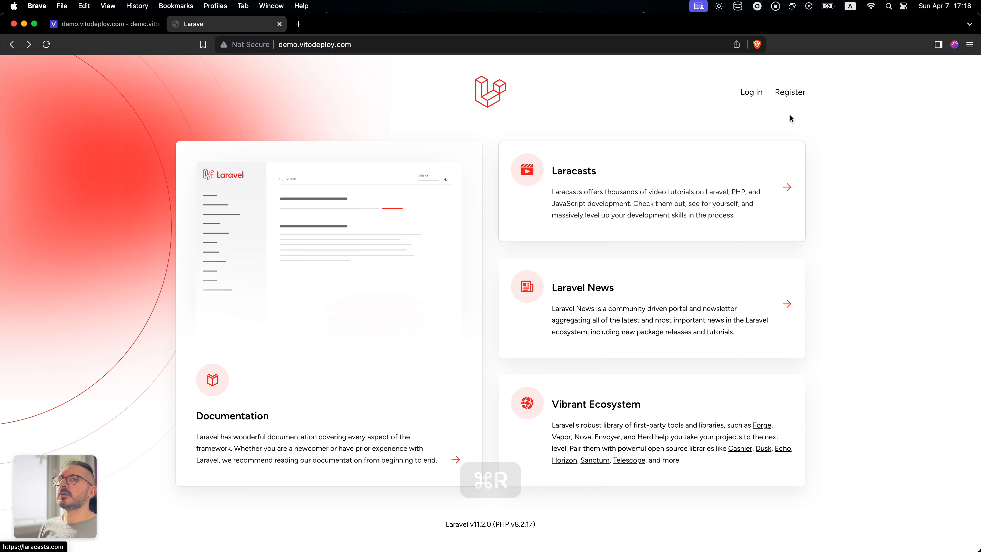
pyautogui.click(751, 95)
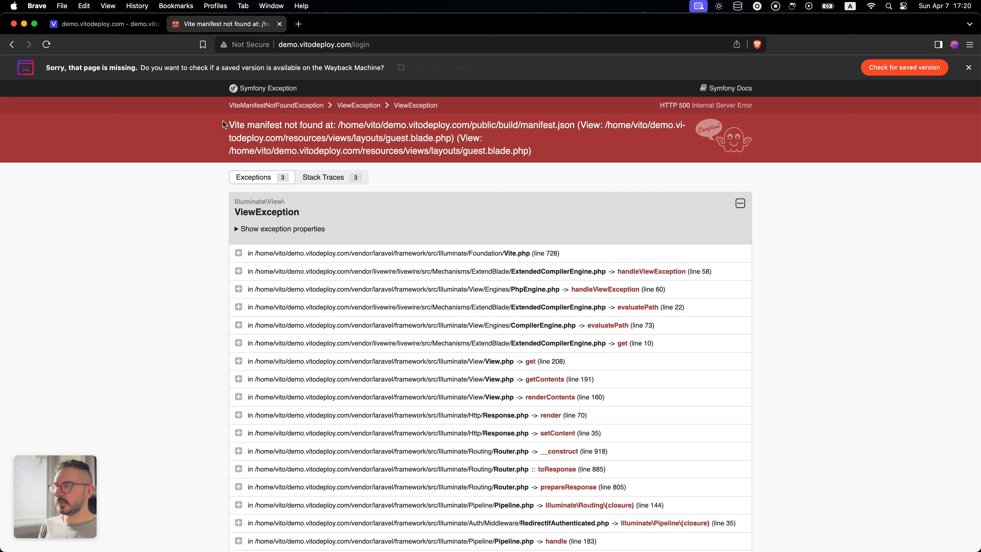
# - Switch to the iTerm2 terminal and run code . to open the hello-vito project in VS Code
pyautogui.hotkey('alt', 'space')
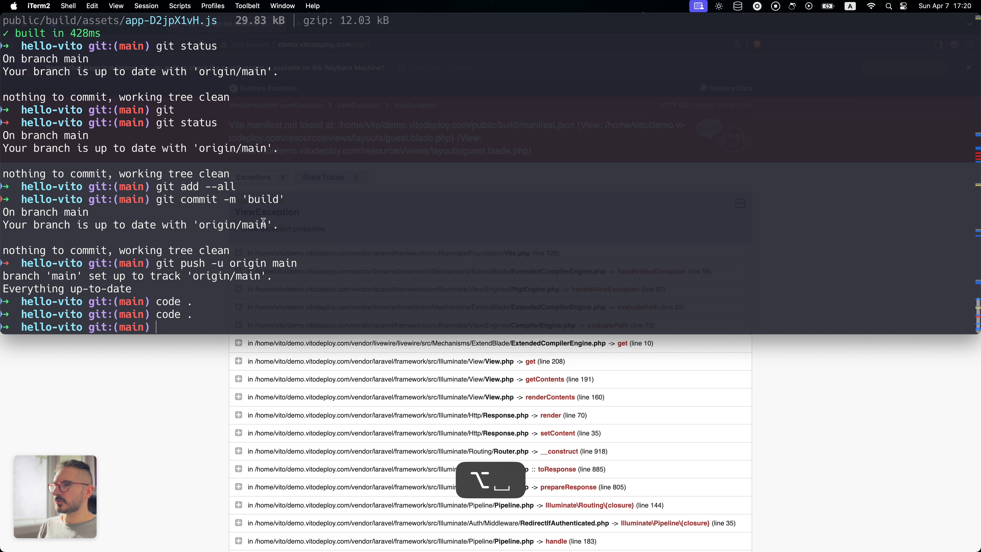
pyautogui.press('Up')
pyautogui.press('Return')
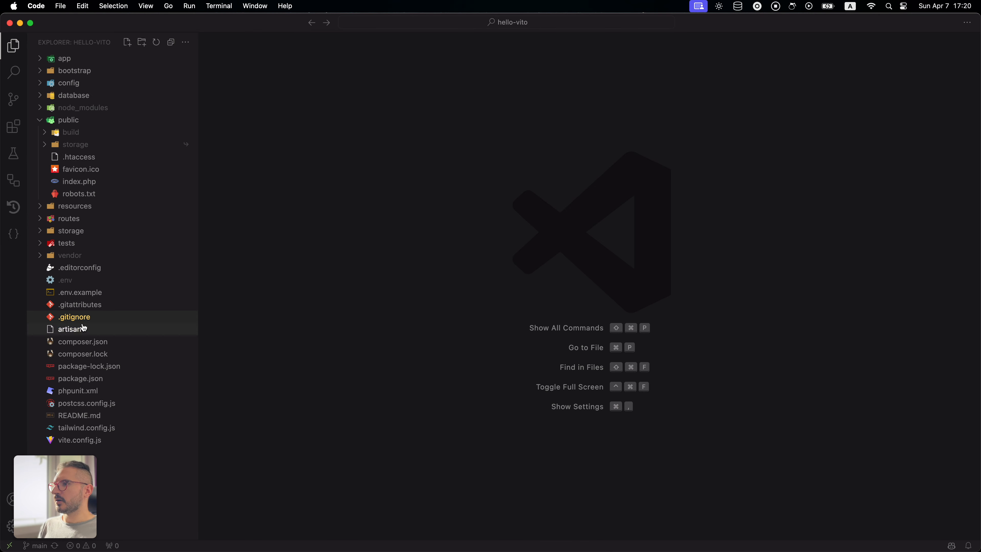
# - Delete the /public/build line from the project's .gitignore file and save the file
pyautogui.click(74, 317)
pyautogui.click(352, 257)
pyautogui.tripleClick(286, 99)
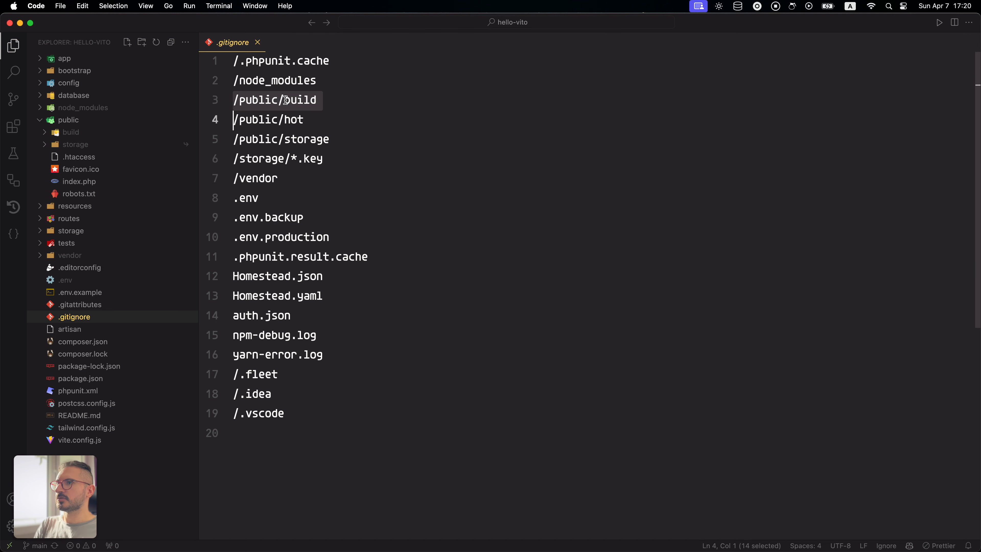
pyautogui.press('BackSpace')
pyautogui.click(399, 116)
pyautogui.press('super+s')
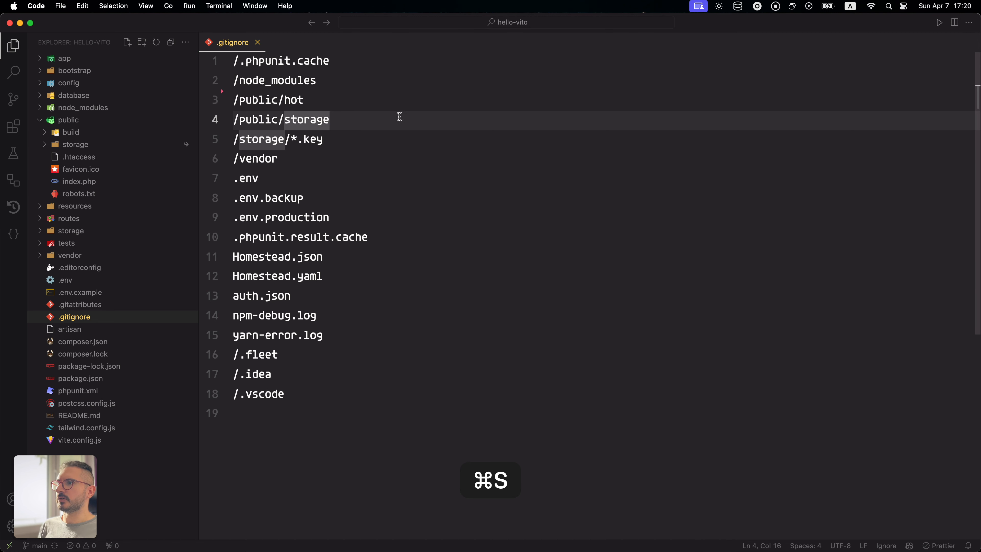
# - Stage .gitignore and the built asset files, then commit them with the message build and sync with the remote
pyautogui.click(13, 99)
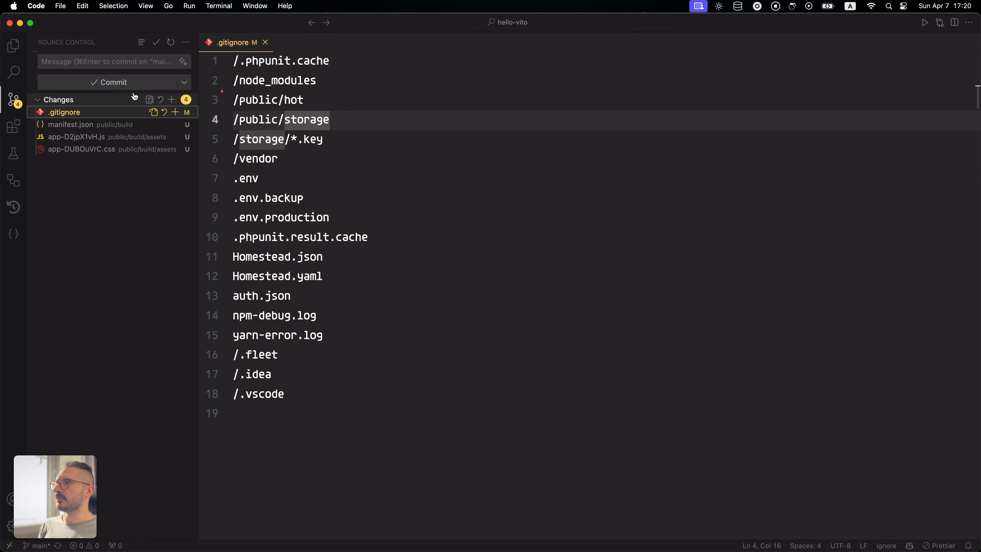
pyautogui.click(175, 112)
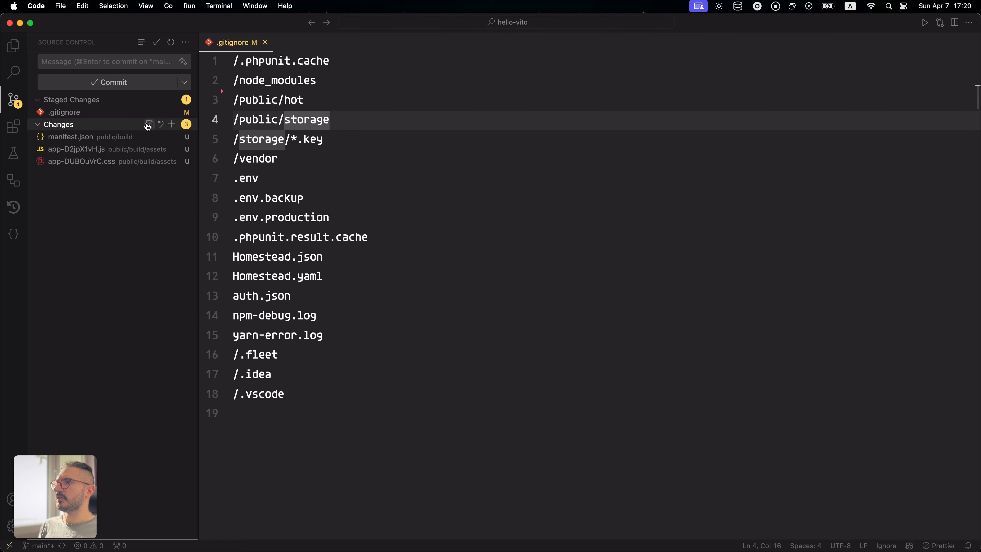
pyautogui.click(172, 125)
pyautogui.click(128, 60)
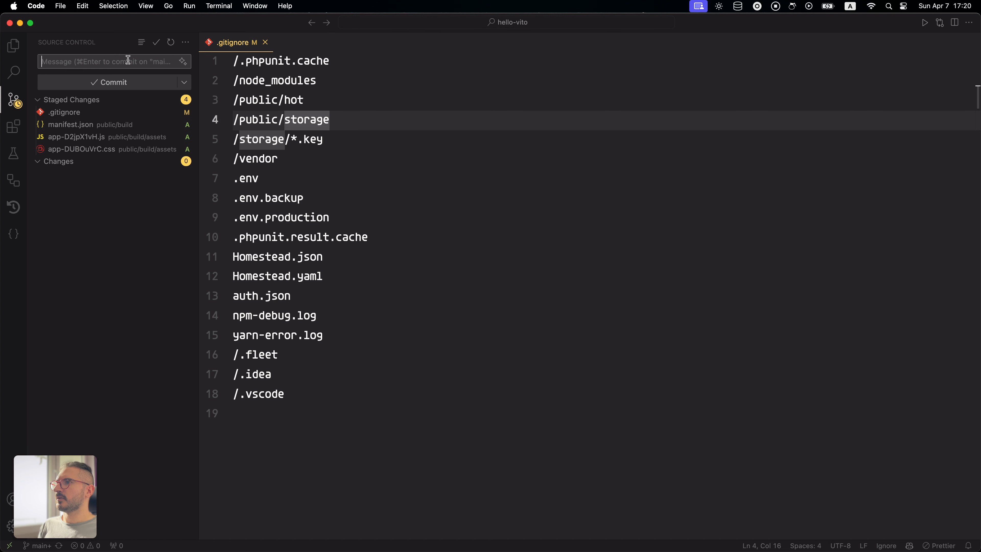
pyautogui.write('build')
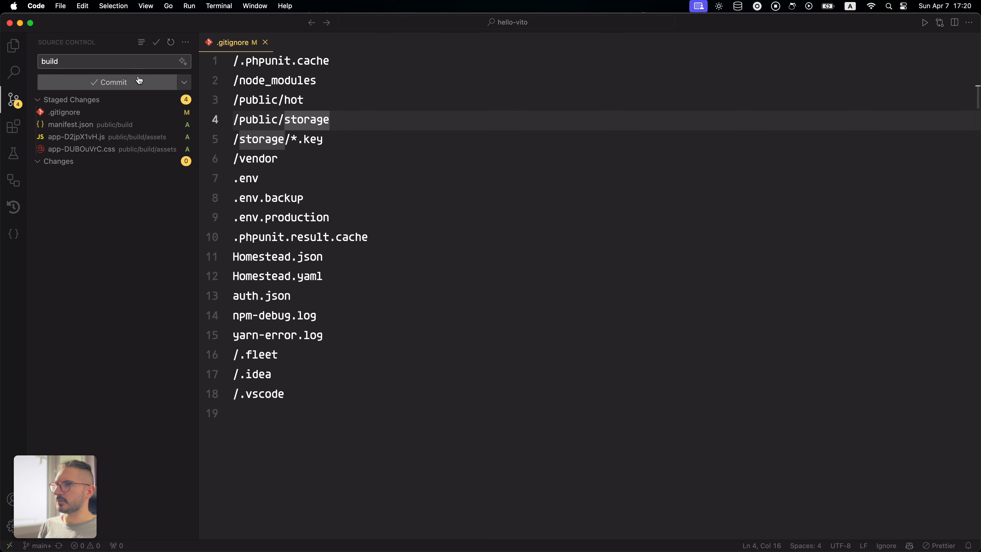
pyautogui.click(139, 82)
pyautogui.click(173, 113)
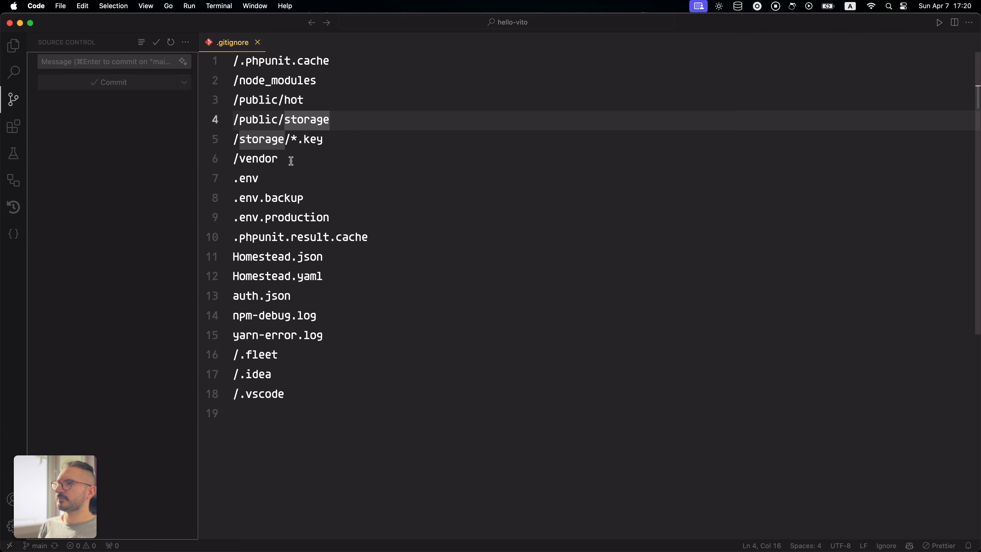
# - Close VS Code and return to VitoDeploy in the browser to deploy the newly pushed commit
pyautogui.click(9, 23)
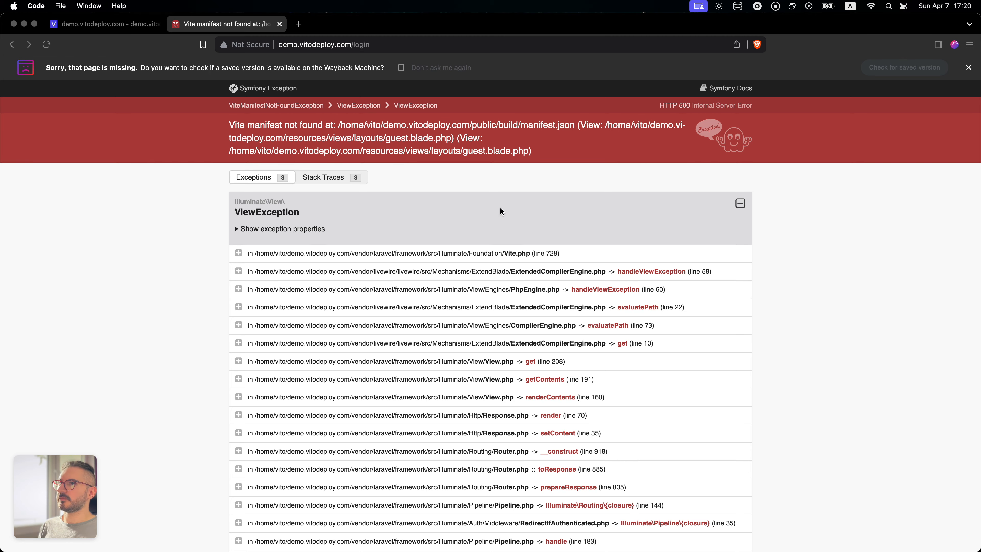
pyautogui.click(146, 217)
pyautogui.click(96, 19)
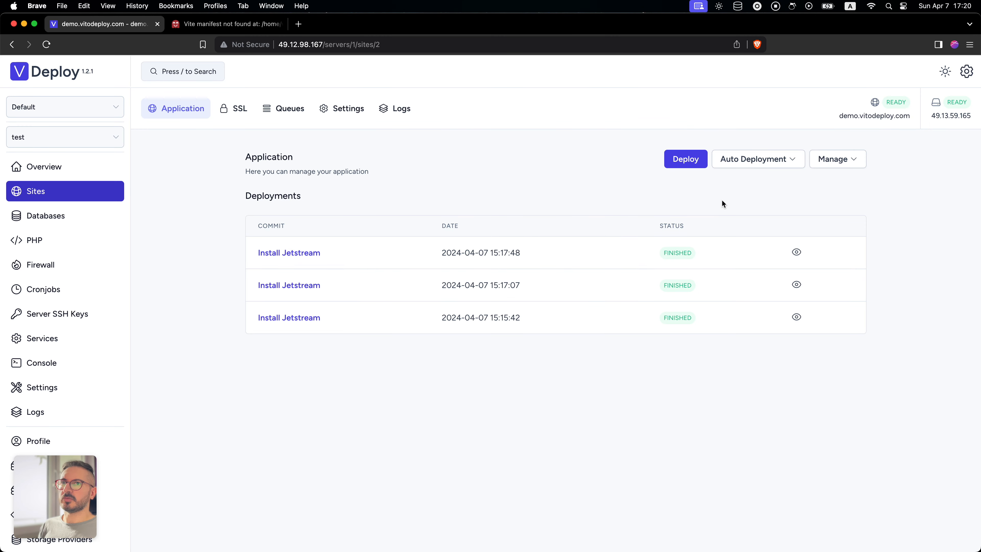
pyautogui.click(694, 164)
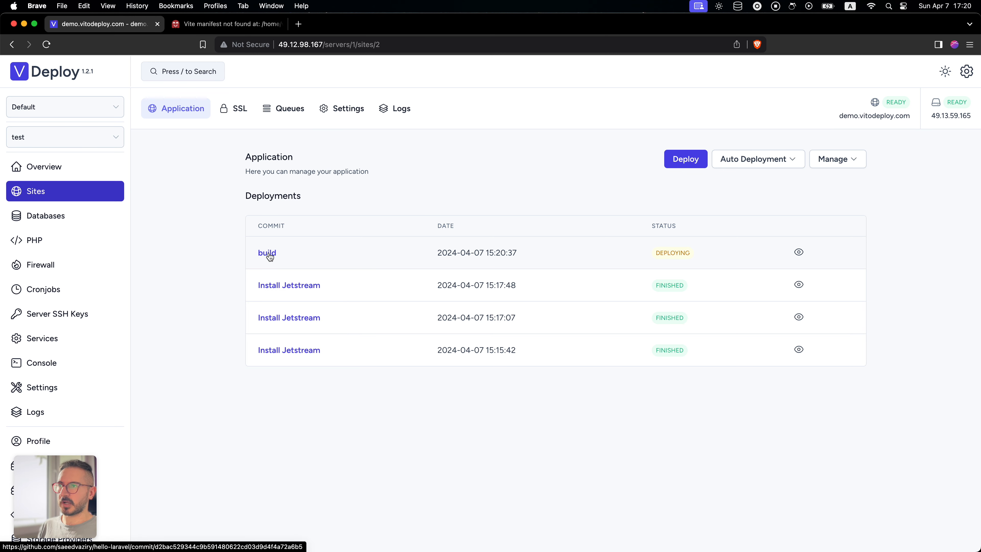
# - Open the deploying build commit's link, close its GitHub page, and reload the deployed Laravel site
pyautogui.click(270, 257)
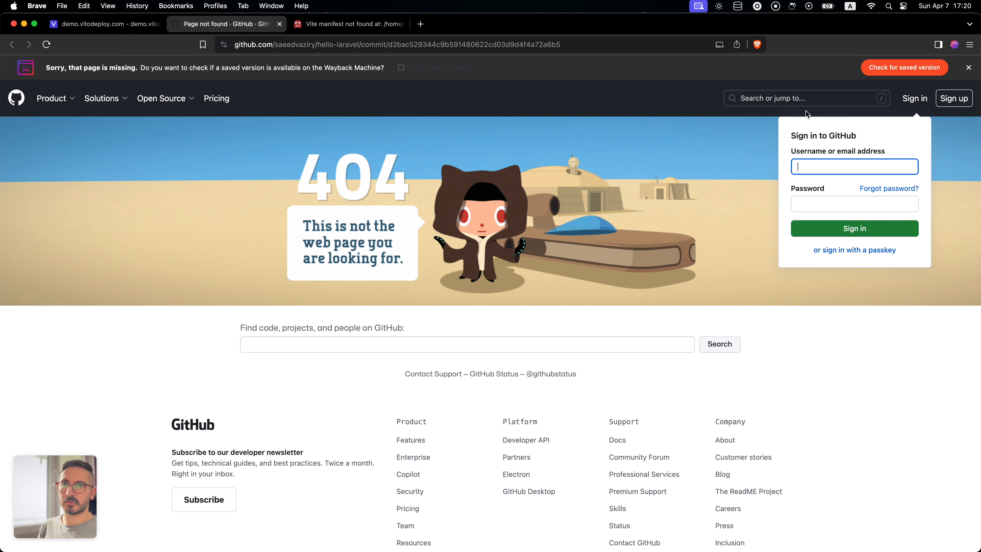
pyautogui.press('super+w')
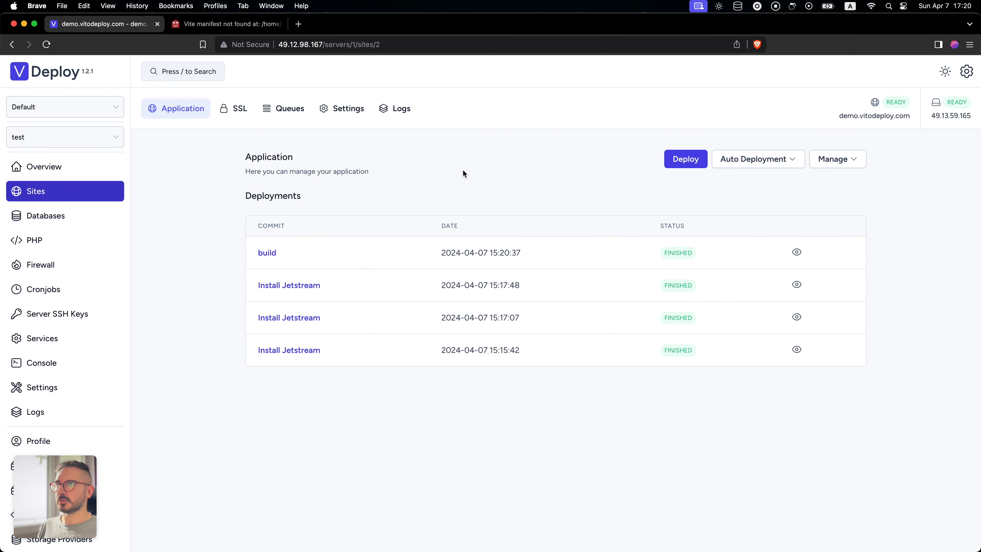
pyautogui.click(209, 25)
pyautogui.press('super+r')
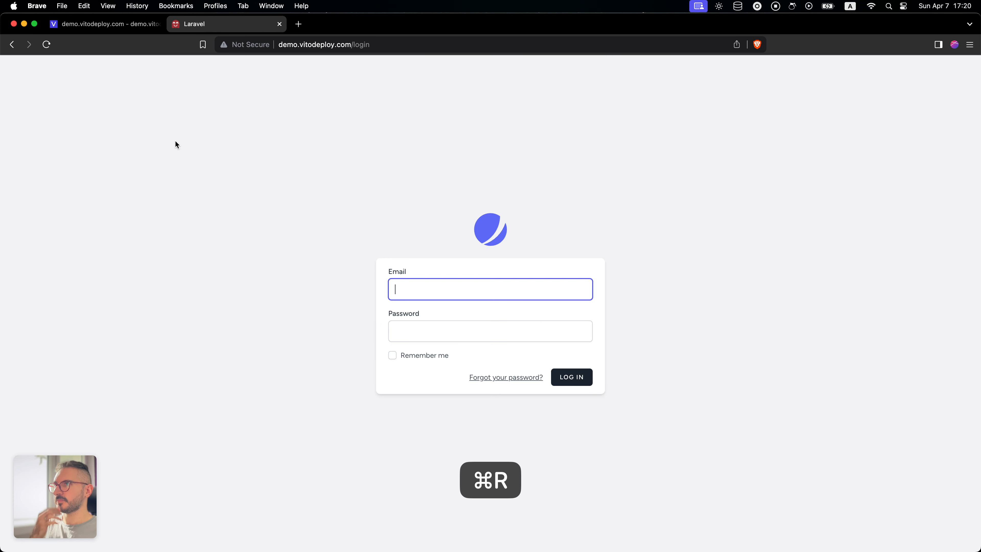
pyautogui.click(282, 204)
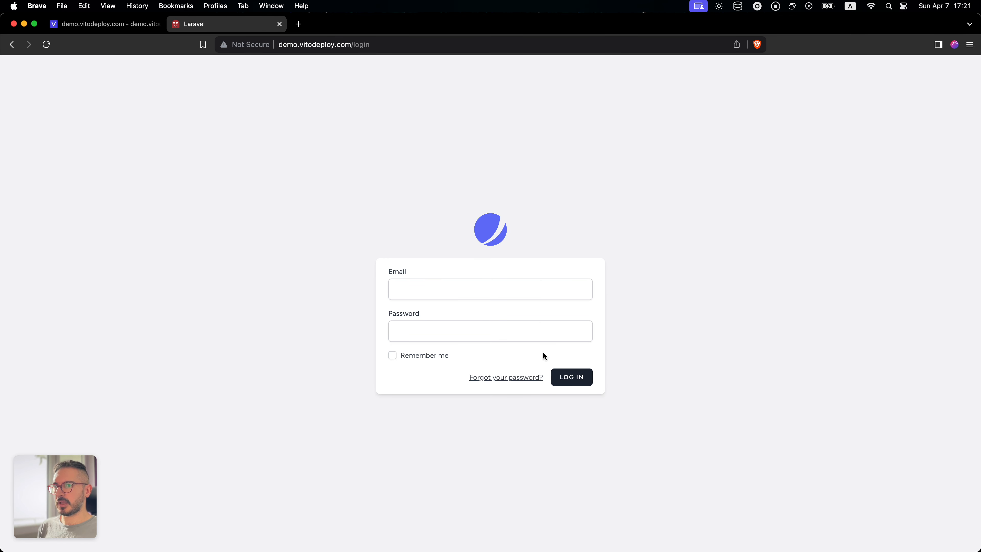
pyautogui.click(449, 289)
pyautogui.click(473, 315)
pyautogui.click(647, 243)
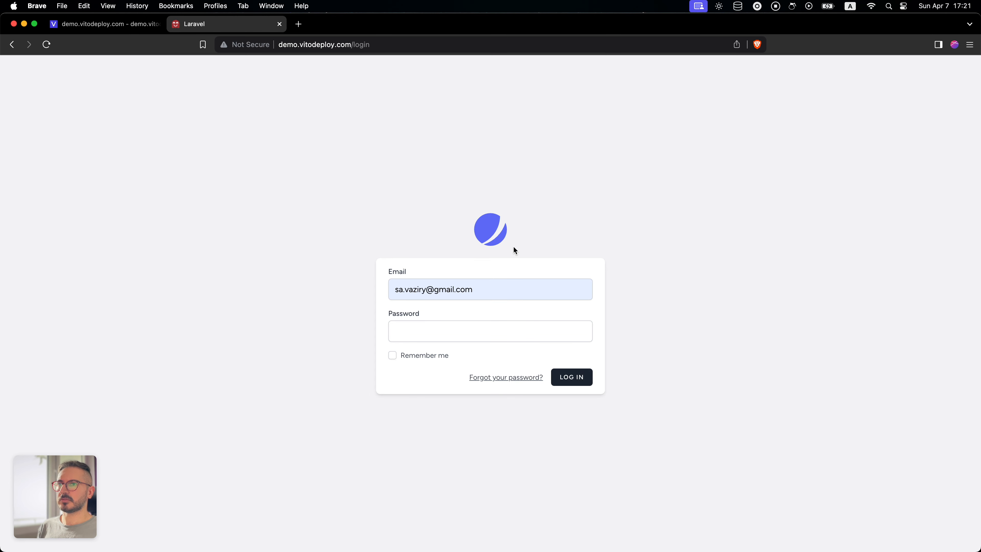
# - Go from the login form to the site's home page, follow the Laracasts link, and go back
pyautogui.click(499, 230)
pyautogui.click(734, 191)
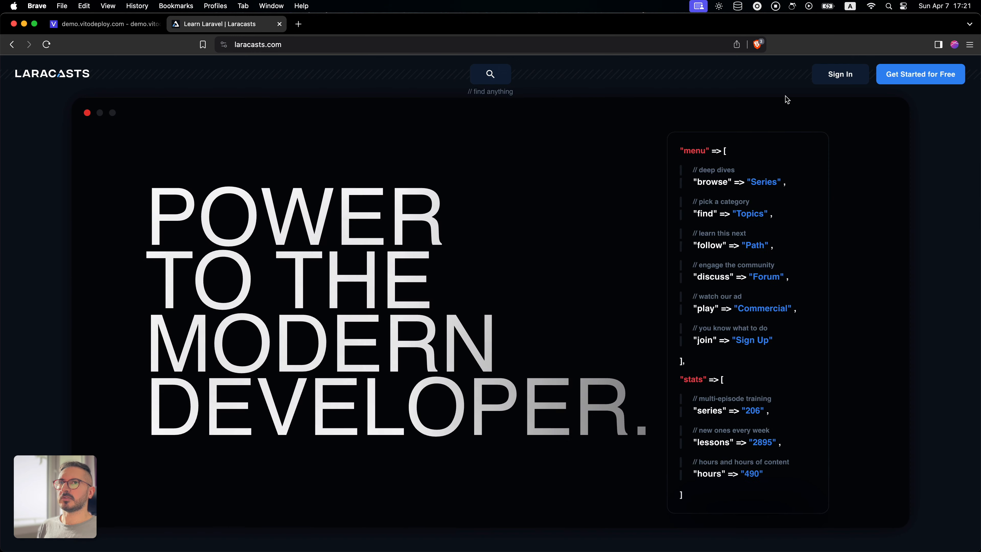
pyautogui.press('super+[')
# - Register an account on the site with the name test, the account e-mail and a confirmed password, and dismiss the browser's offer to save it
pyautogui.click(790, 92)
pyautogui.click(425, 263)
pyautogui.click(448, 283)
pyautogui.click(443, 301)
pyautogui.click(463, 325)
pyautogui.click(453, 340)
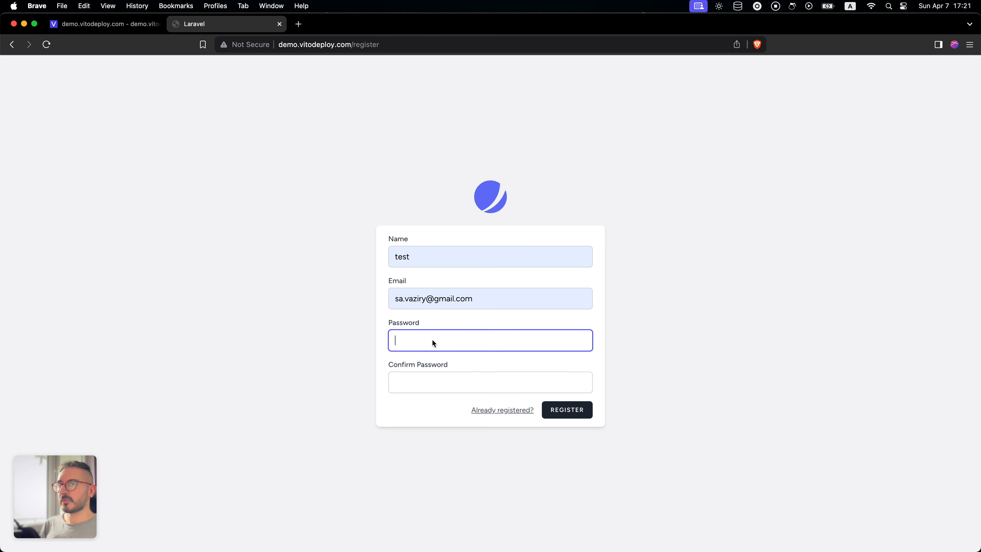
pyautogui.write('password')
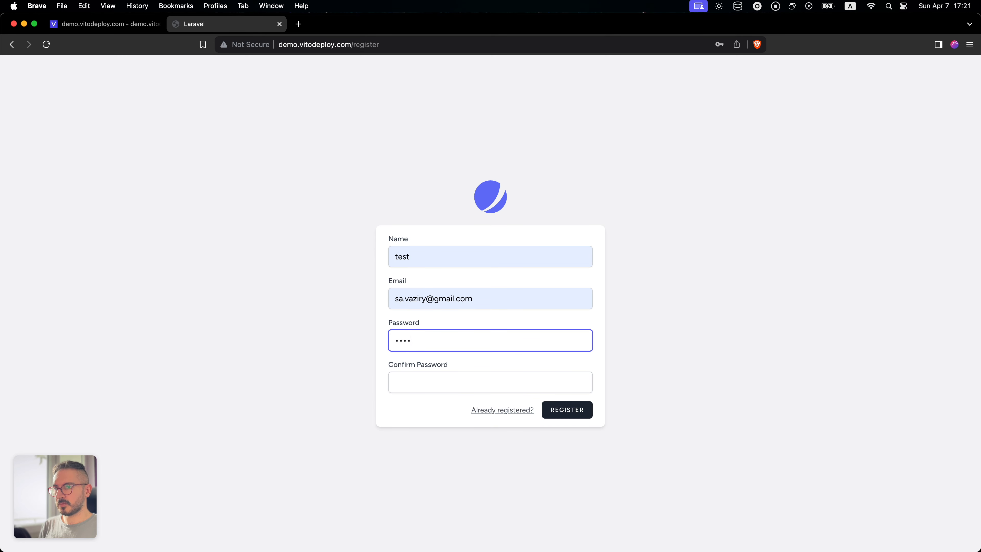
pyautogui.press('Tab')
pyautogui.write('password')
pyautogui.press('Return')
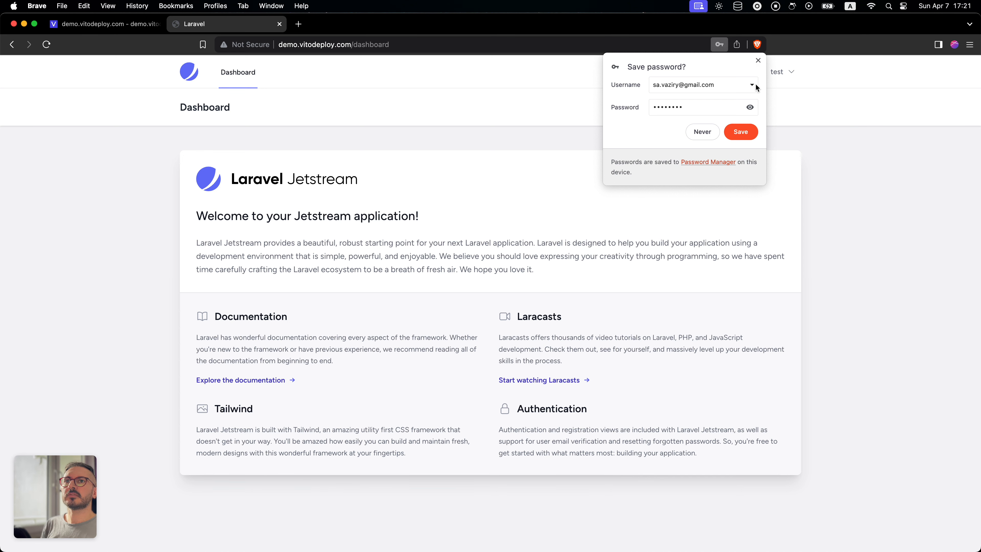
pyautogui.click(759, 61)
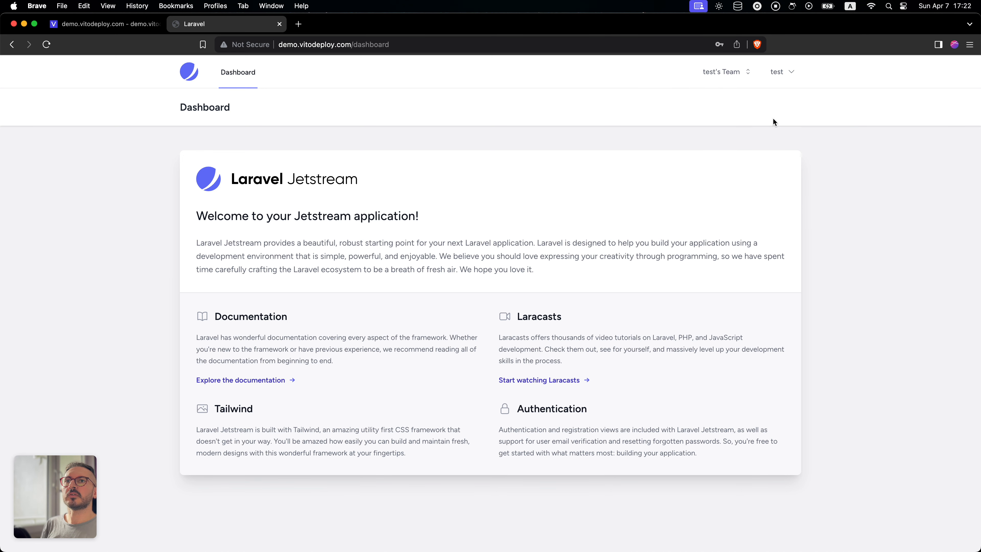
pyautogui.click(719, 75)
pyautogui.click(805, 151)
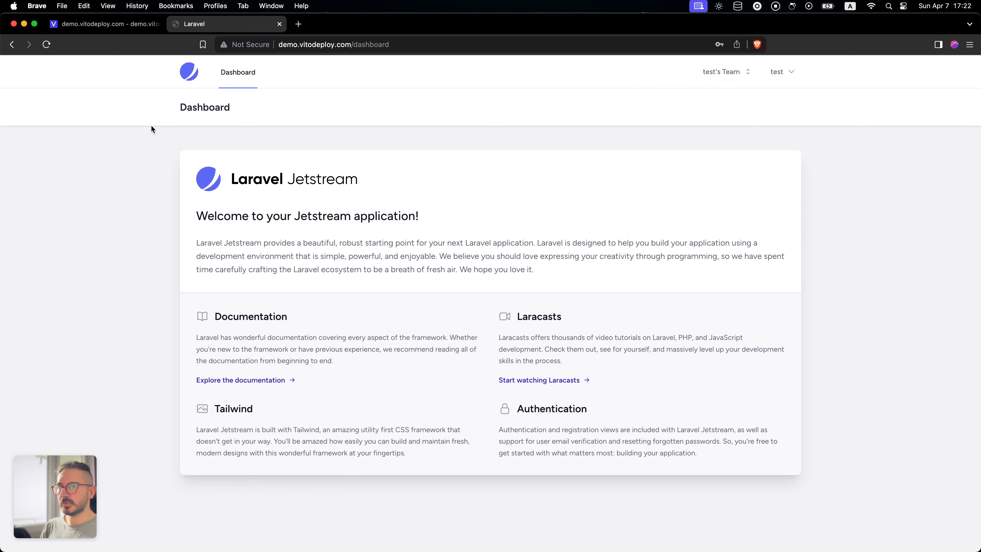
# - Return to VitoDeploy and enable auto deployment for the demo.vitodeploy.com site
pyautogui.click(115, 24)
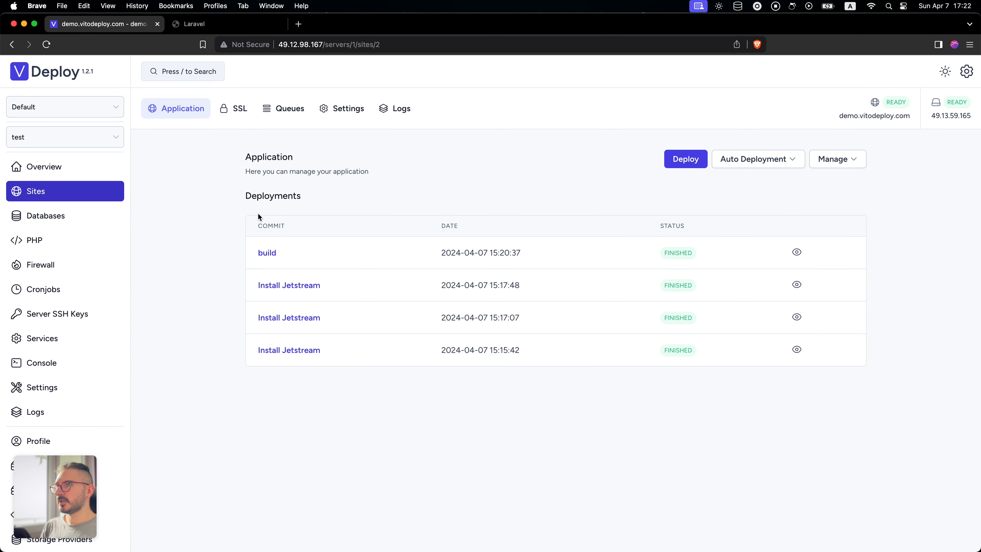
pyautogui.click(763, 161)
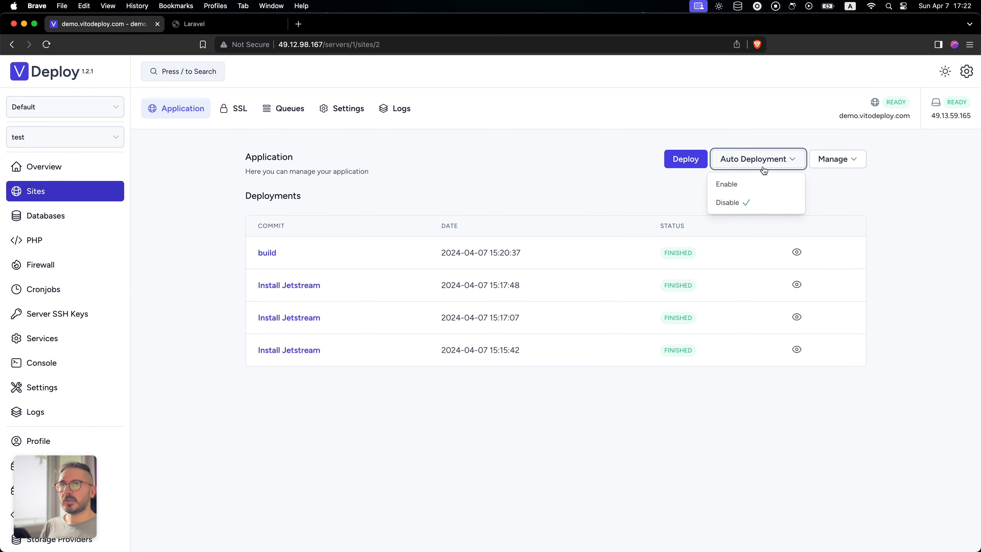
pyautogui.click(654, 211)
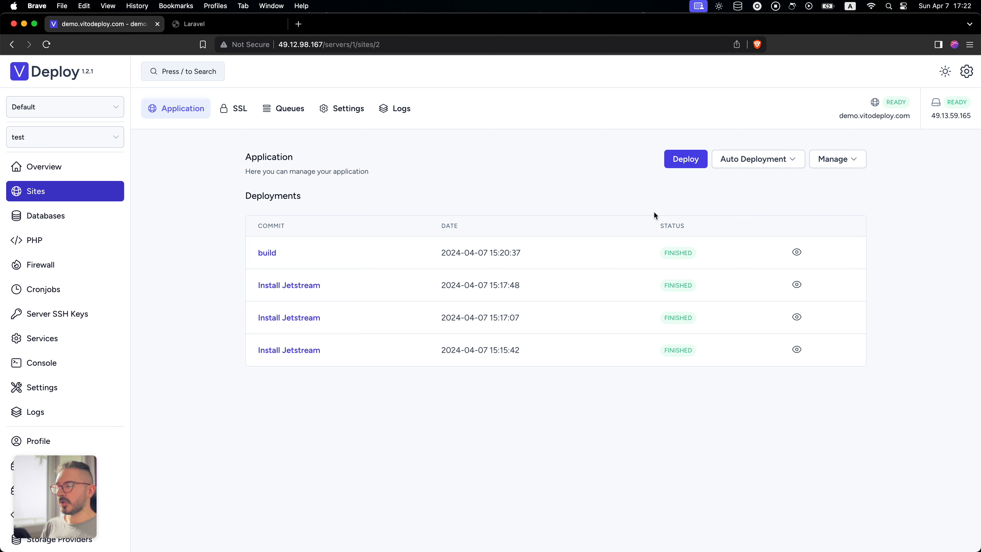
pyautogui.click(769, 159)
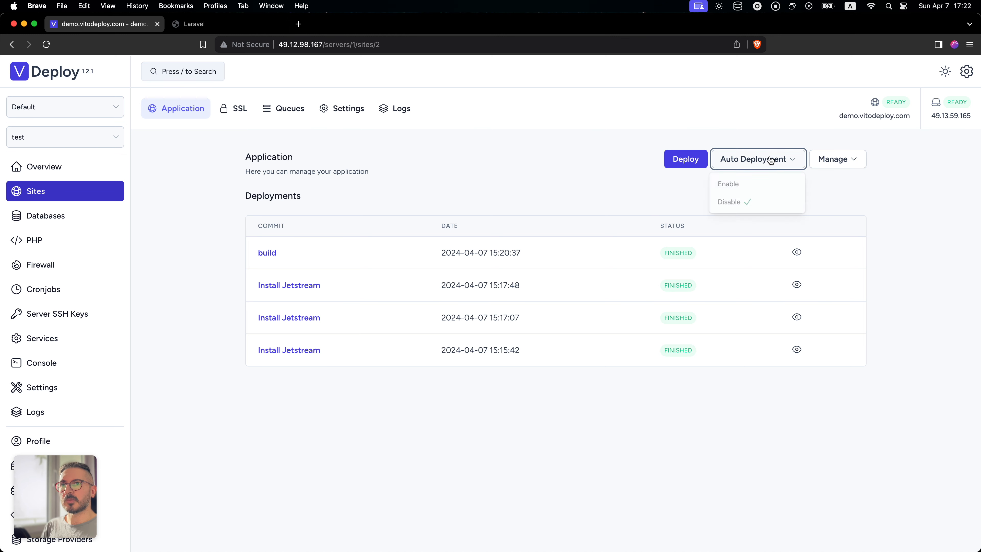
pyautogui.click(756, 189)
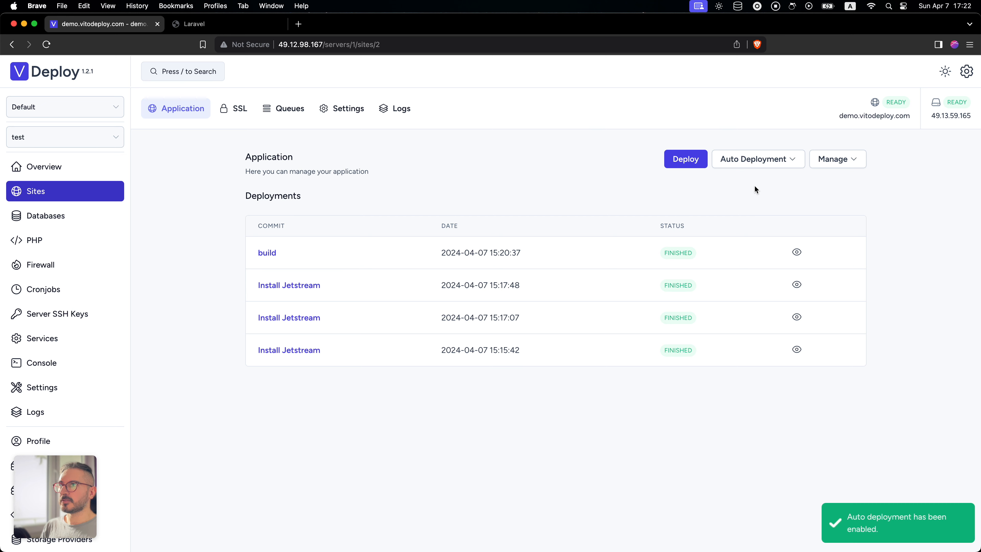
pyautogui.click(782, 160)
pyautogui.click(719, 188)
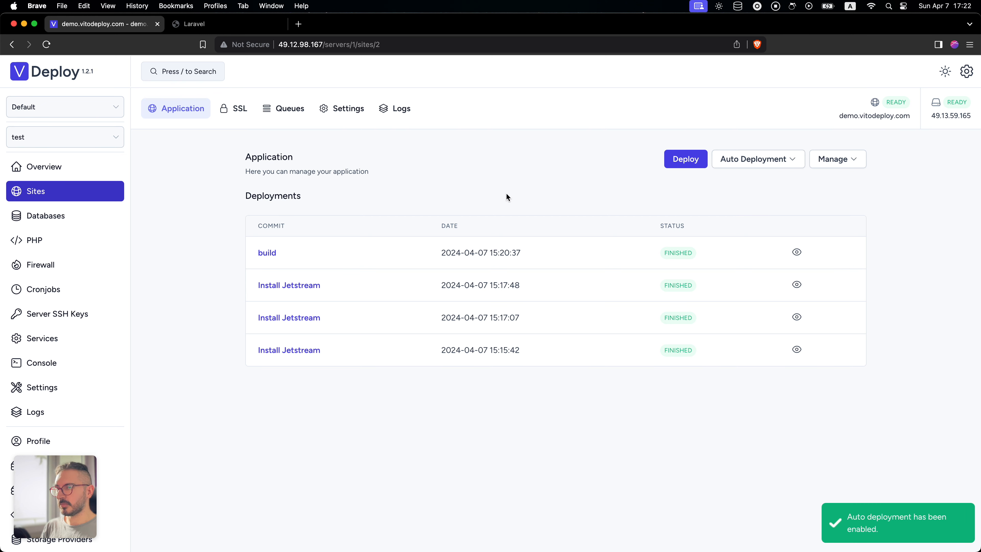
# - Go back to the deployed Laravel site and reload its dashboard page
pyautogui.hotkey('alt', 'space')
pyautogui.hotkey('alt', 'space')
pyautogui.click(205, 27)
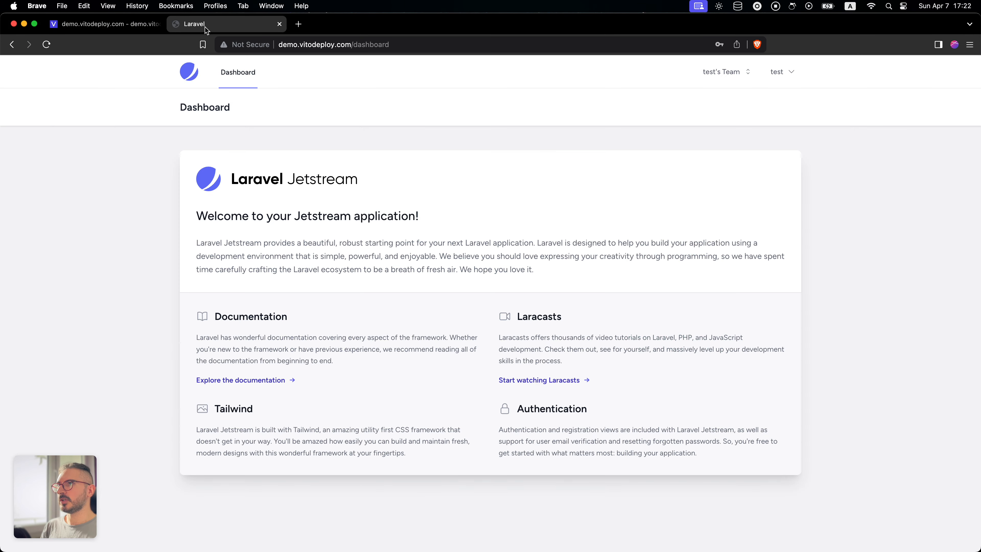
pyautogui.press('super+r')
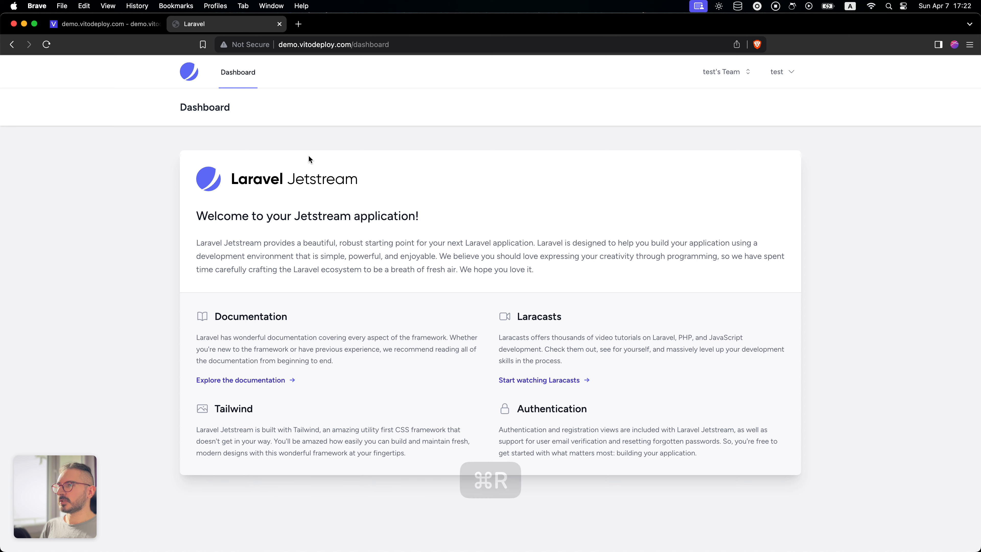
# - Switch to the iTerm2 terminal and run code . to reopen the hello-vito project in VS Code
pyautogui.press('super+Tab')
pyautogui.press('super+Tab')
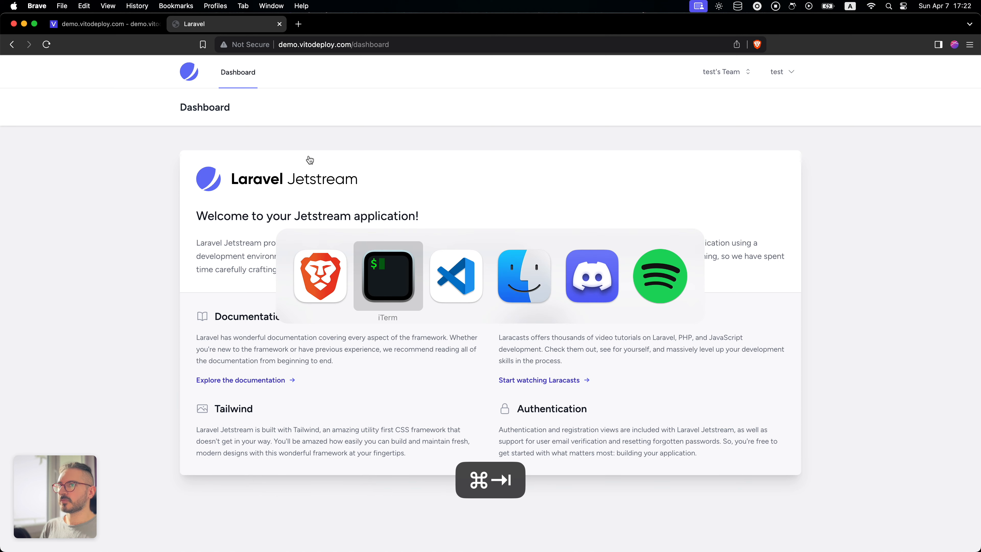
pyautogui.hotkey('alt', 'space')
pyautogui.press('Return')
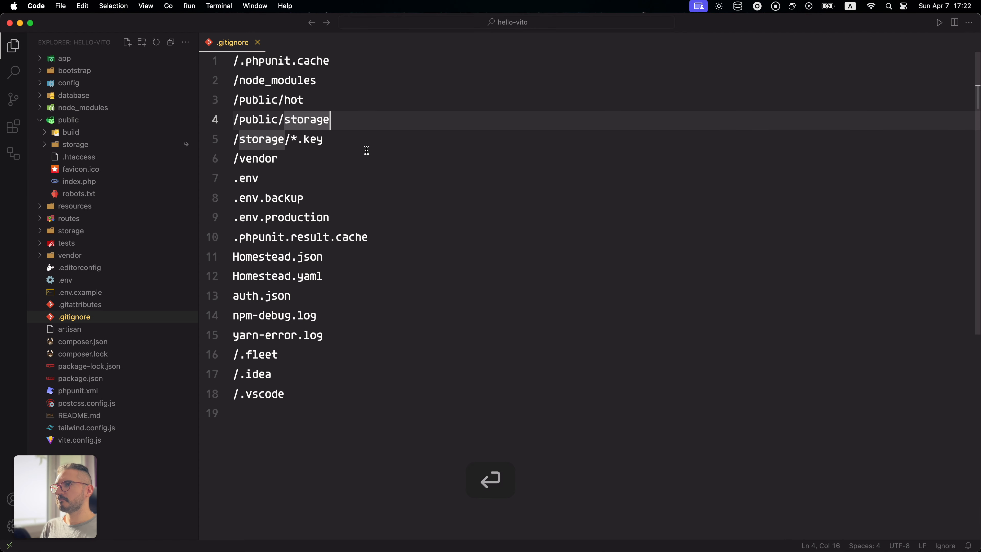
# - In resources/views/dashboard.blade.php, replace the <x-welcome /> component with the text new dashboard and save the file
pyautogui.click(74, 132)
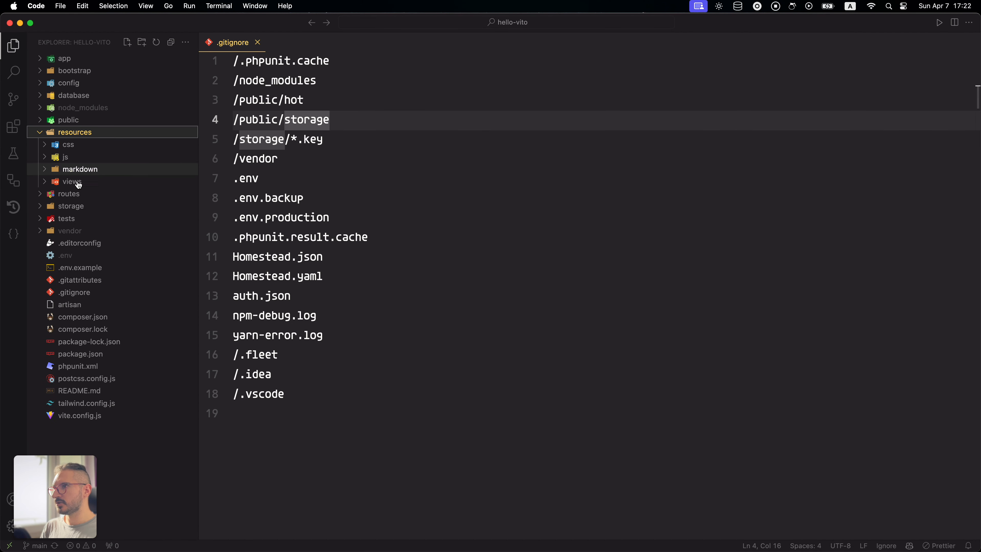
pyautogui.click(72, 181)
pyautogui.click(101, 280)
pyautogui.click(409, 177)
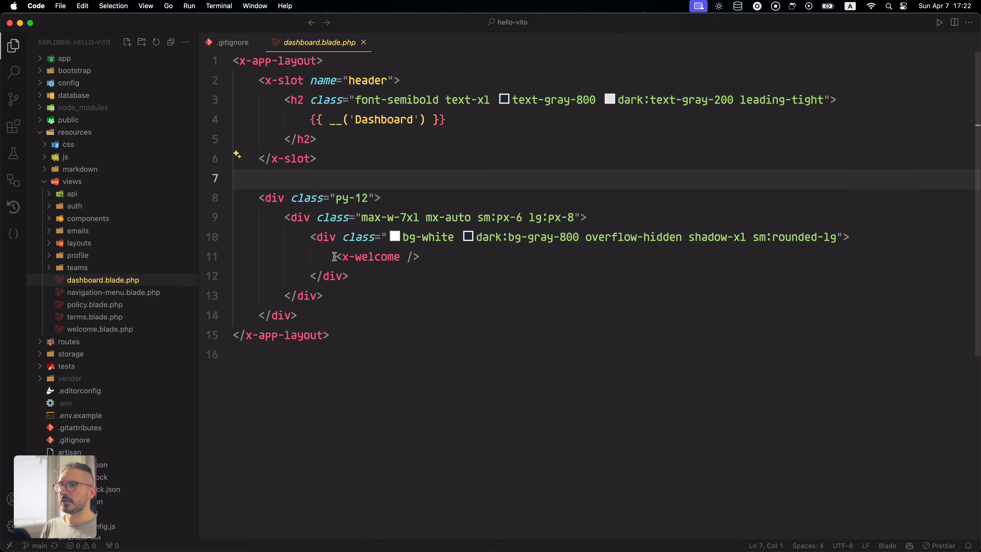
pyautogui.moveTo(334, 256); pyautogui.dragTo(449, 255)
pyautogui.write('new dashboard')
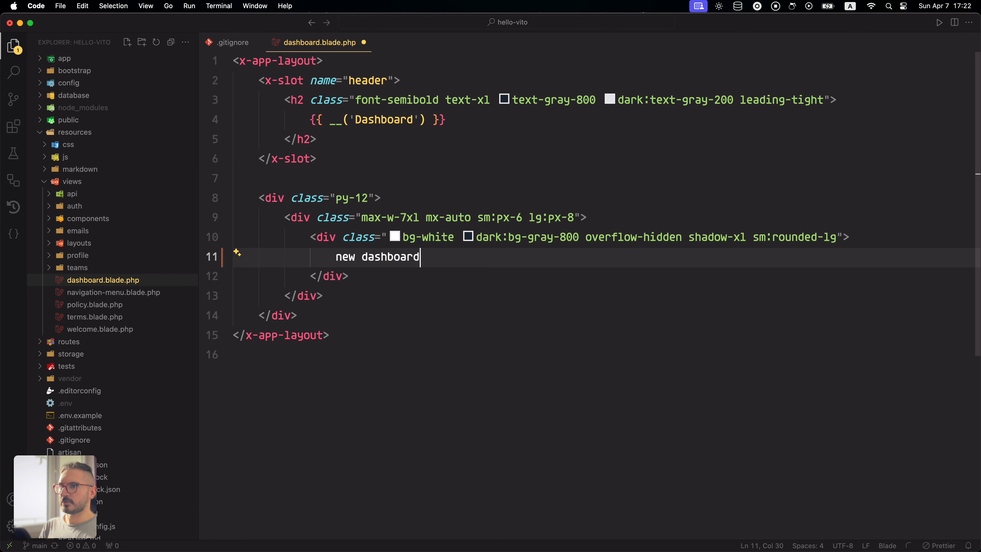
pyautogui.press('super+s')
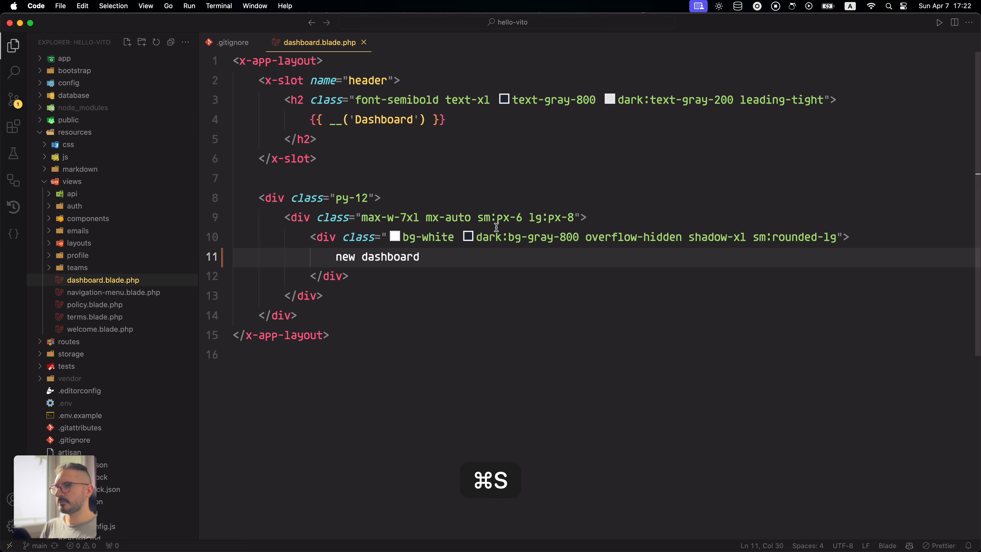
# - Stage dashboard.blade.php, commit it with the message dashboard, and sync the commit with the remote
pyautogui.hotkey('alt', 'space')
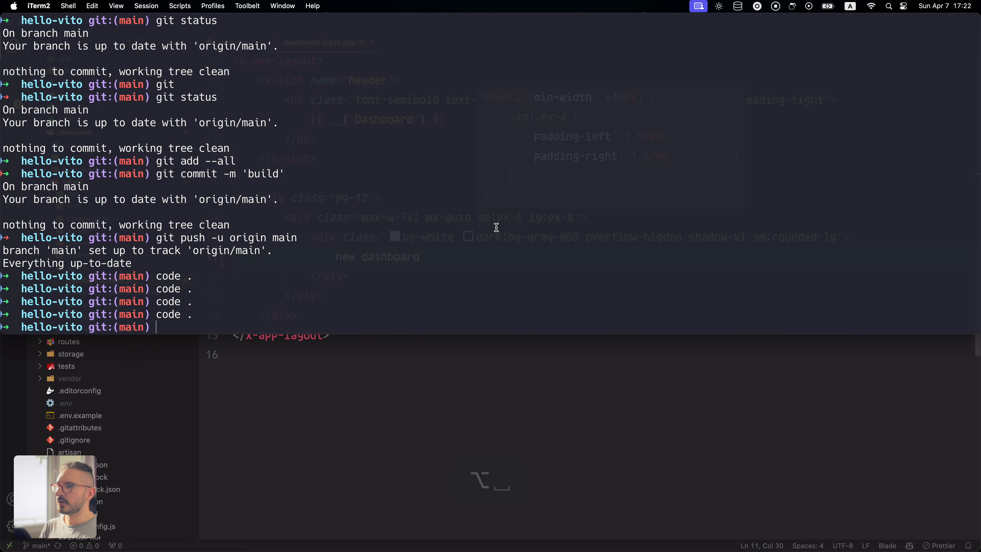
pyautogui.hotkey('alt', 'space')
pyautogui.click(14, 99)
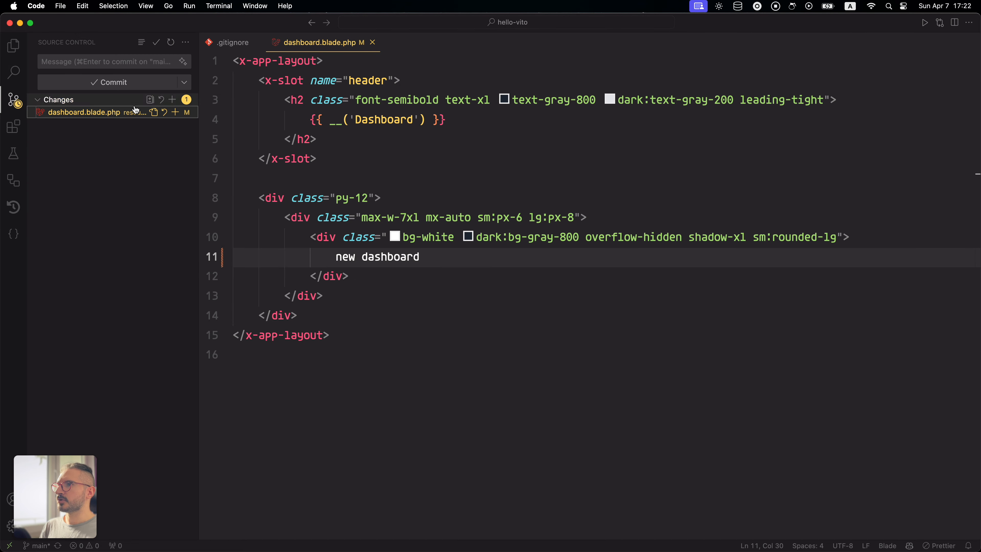
pyautogui.click(176, 112)
pyautogui.click(131, 65)
pyautogui.write('dashboard')
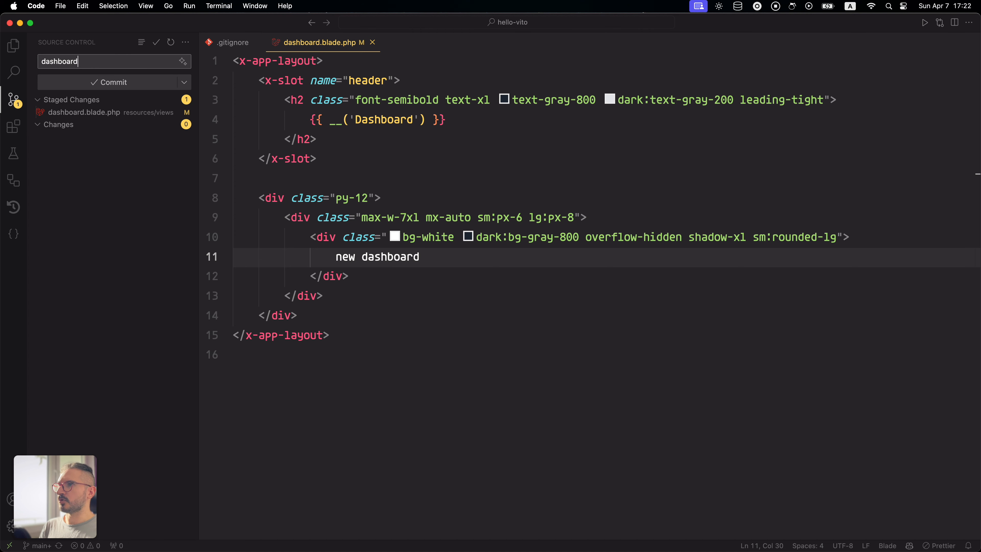
pyautogui.click(125, 87)
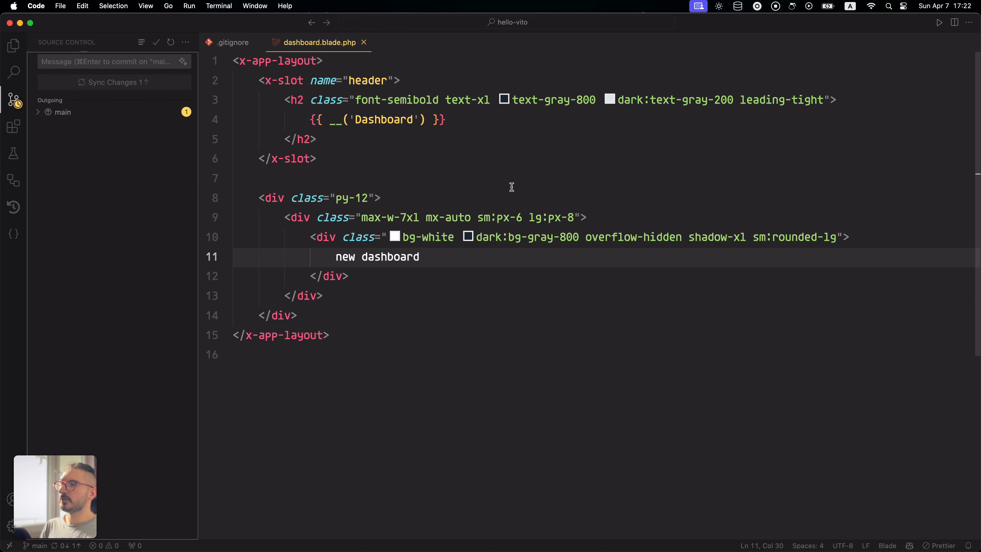
# - Switch to the Brave browser, check the dashboard commit's deployment status in VitoDeploy, and reload the site's dashboard page
pyautogui.press('alt')
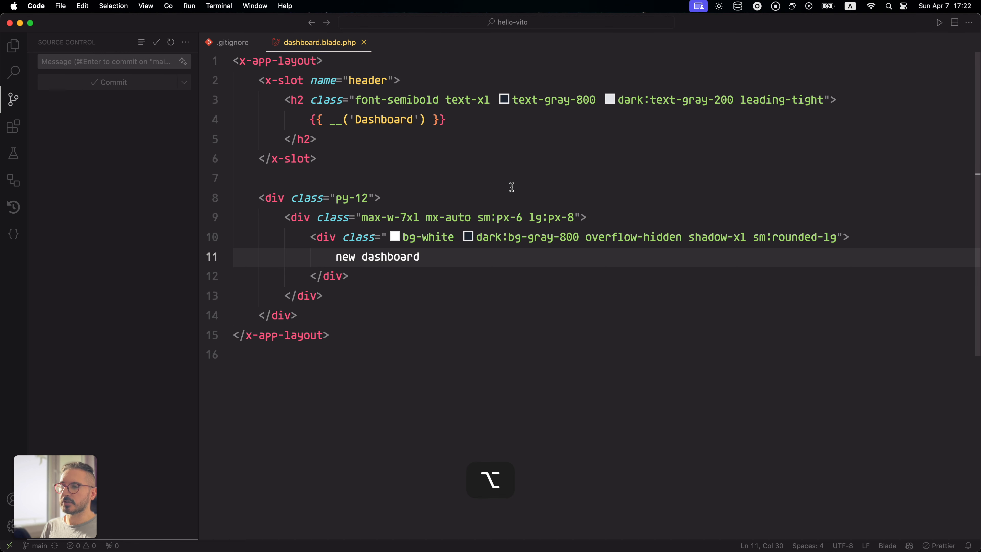
pyautogui.press('Right')
pyautogui.press('super+Tab')
pyautogui.press('super+Tab')
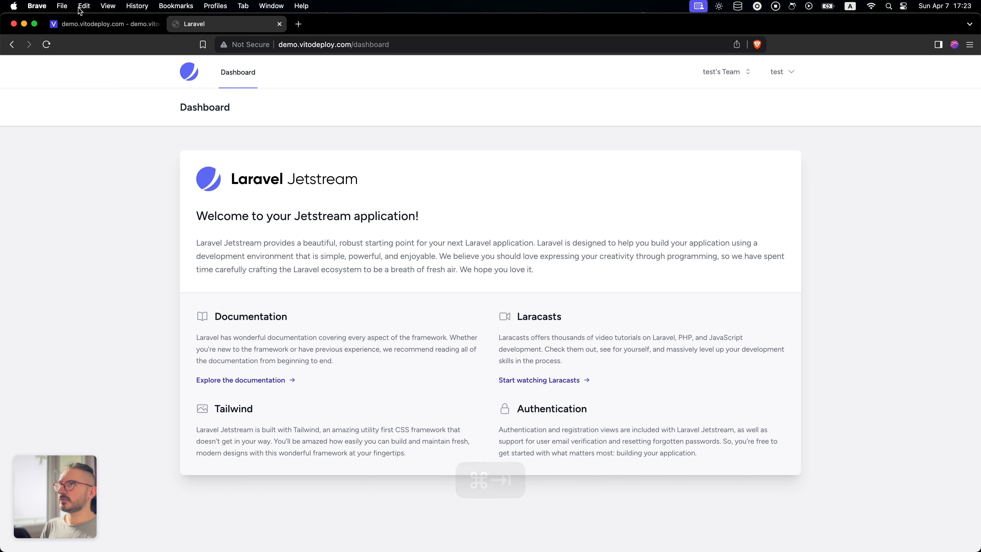
pyautogui.click(106, 25)
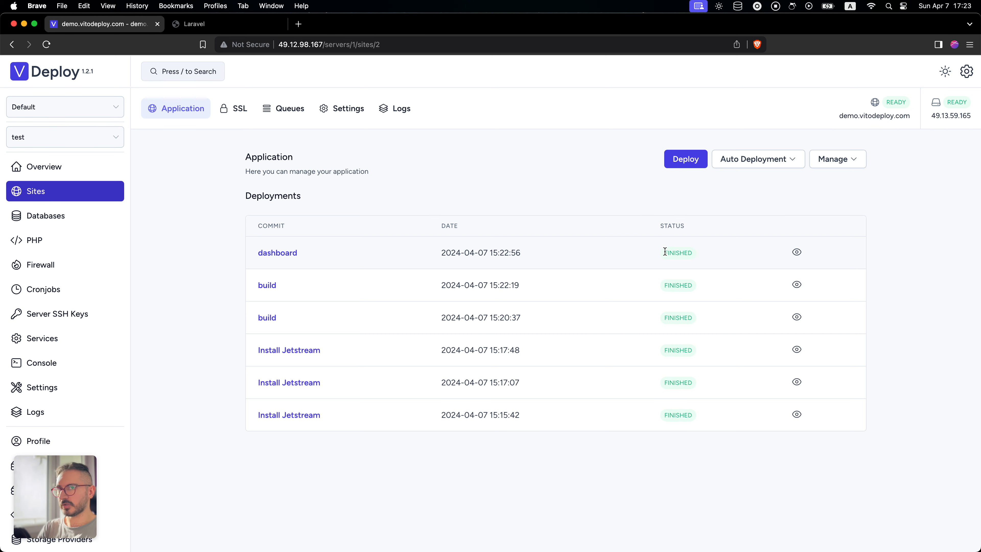
pyautogui.click(216, 24)
pyautogui.press('super+r')
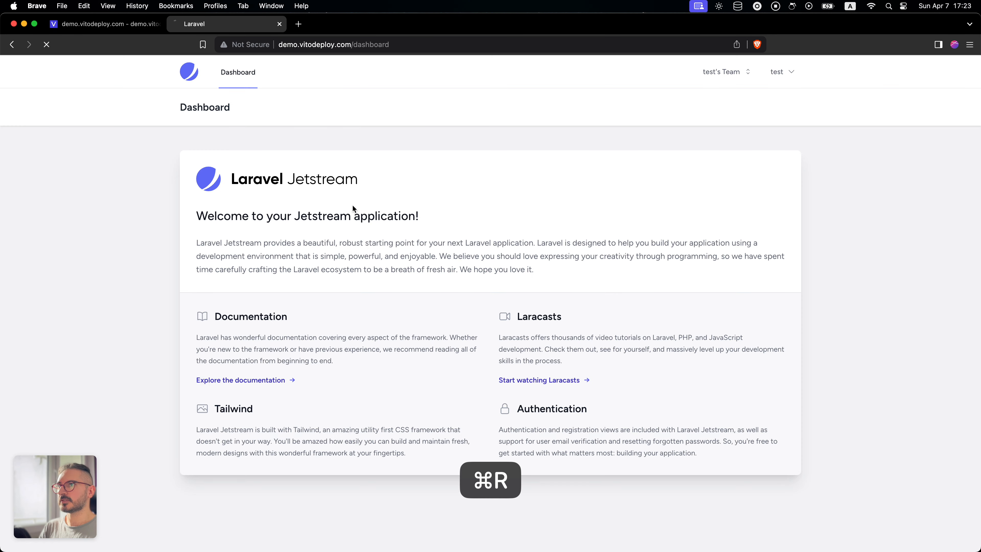